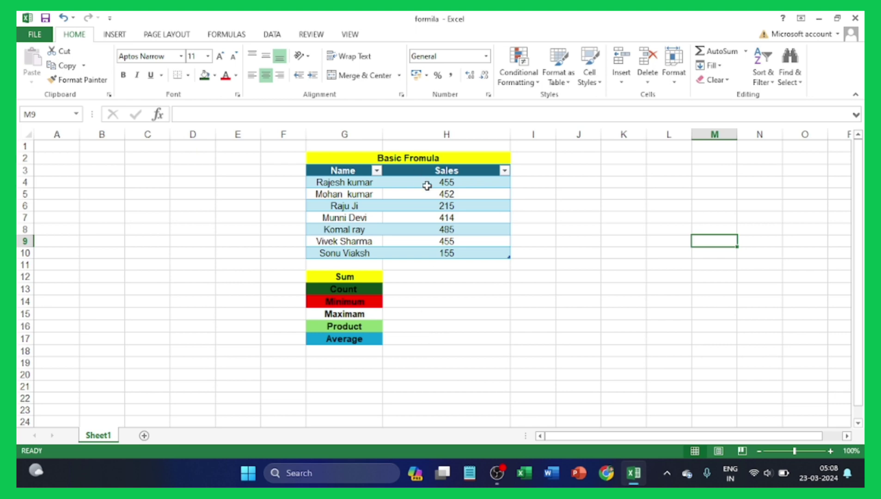
Check the Sales total by selecting the values, then begin a SUM formula in H12
{"action": "left_click_drag", "start_coordinate": [425, 182], "coordinate": [425, 259]}
{"action": "left_click", "coordinate": [609, 240]}
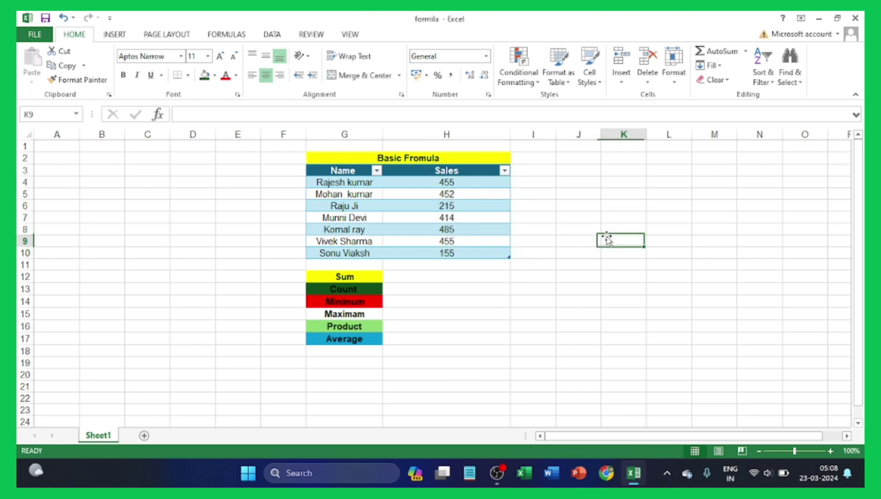
{"action": "left_click", "coordinate": [414, 277]}
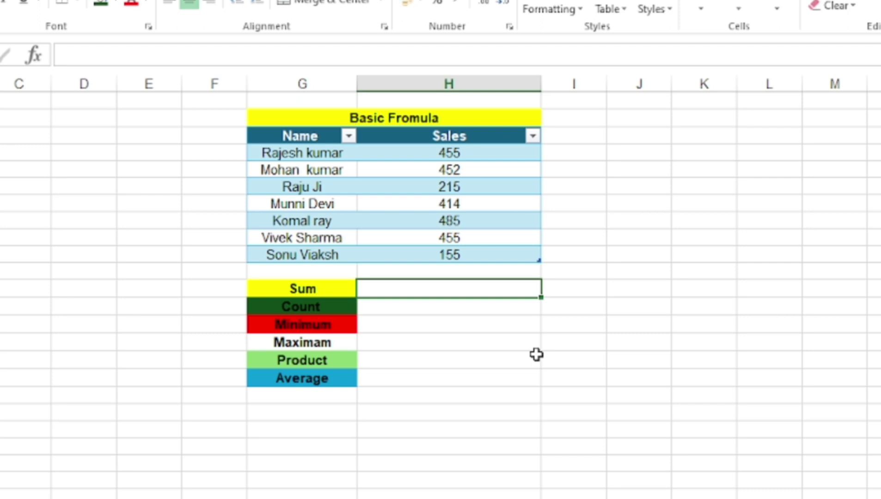
{"action": "type", "text": "="}
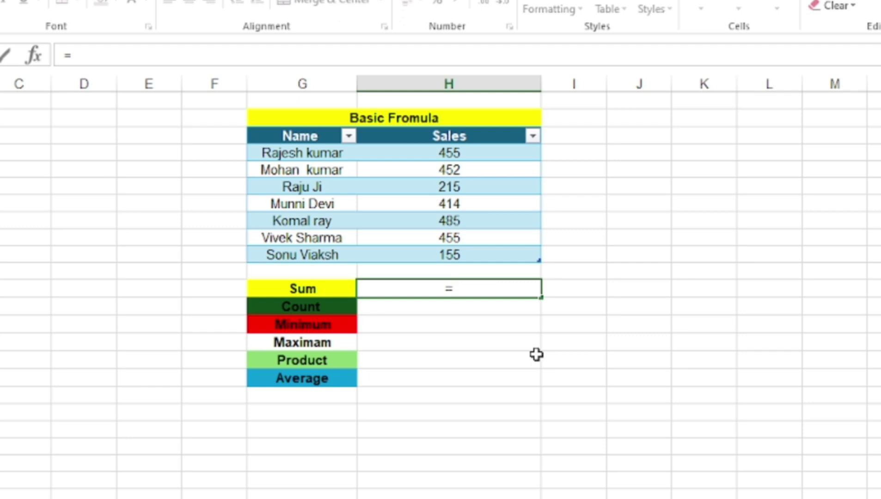
{"action": "type", "text": "su"}
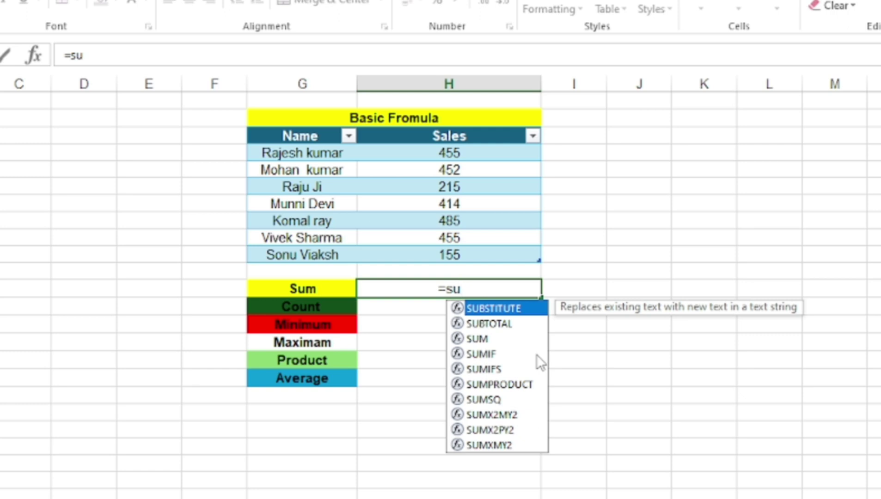
{"action": "type", "text": "m"}
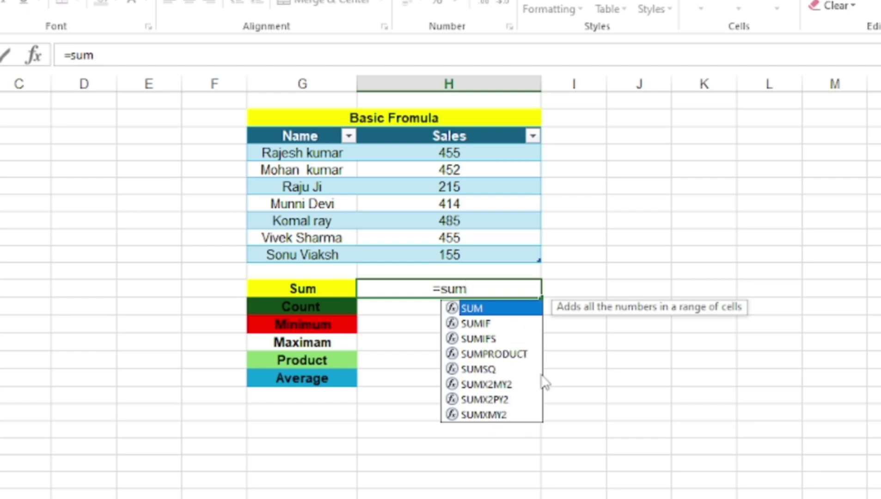
{"action": "double_click", "coordinate": [483, 309]}
Remove the mistaken I16 reference and commit the incomplete =Su entry, leaving #NAME?
{"action": "left_click", "coordinate": [549, 361]}
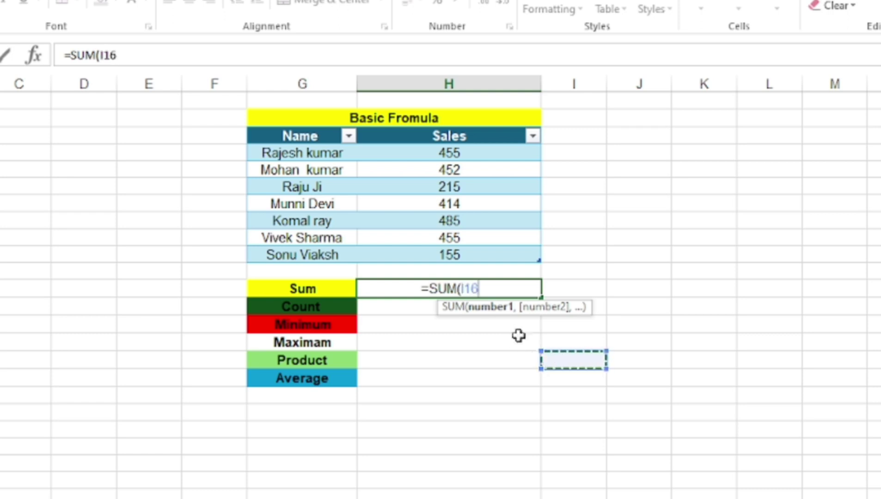
{"action": "key", "text": "BackSpace"}
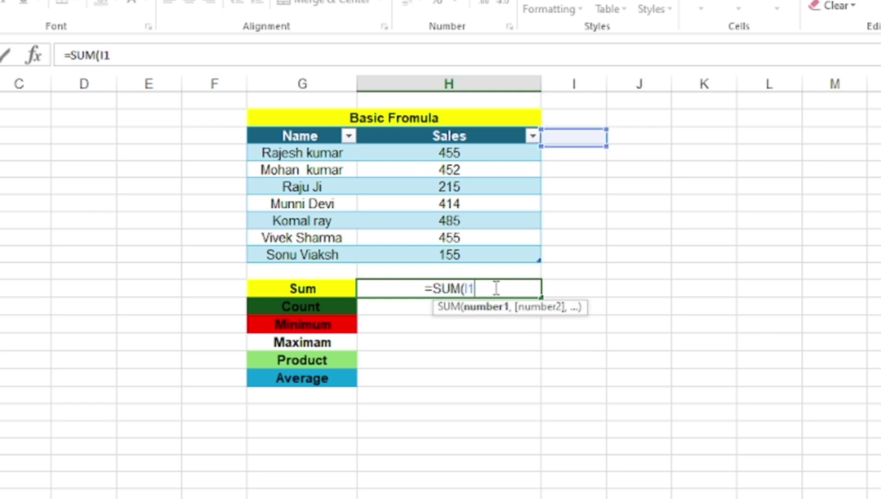
{"action": "key", "text": "BackSpace"}
{"action": "key", "text": "BackSpace"}
{"action": "key", "text": "BackSpace"}
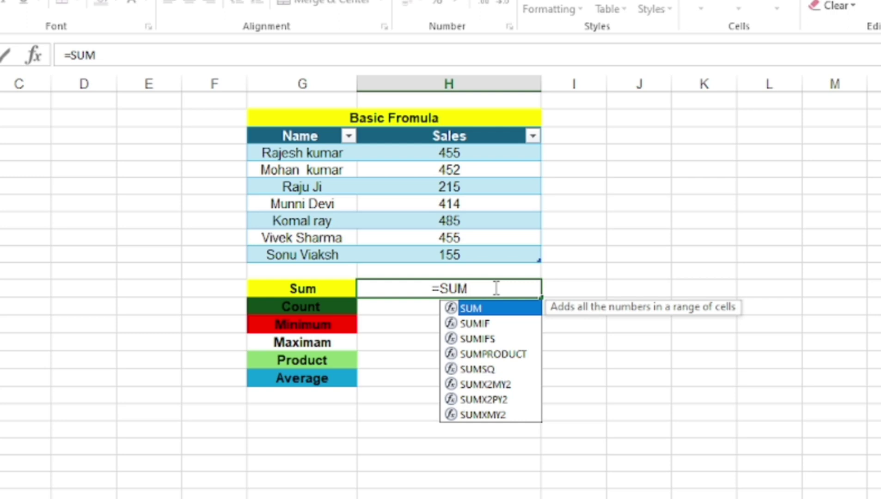
{"action": "key", "text": "BackSpace"}
{"action": "key", "text": "BackSpace"}
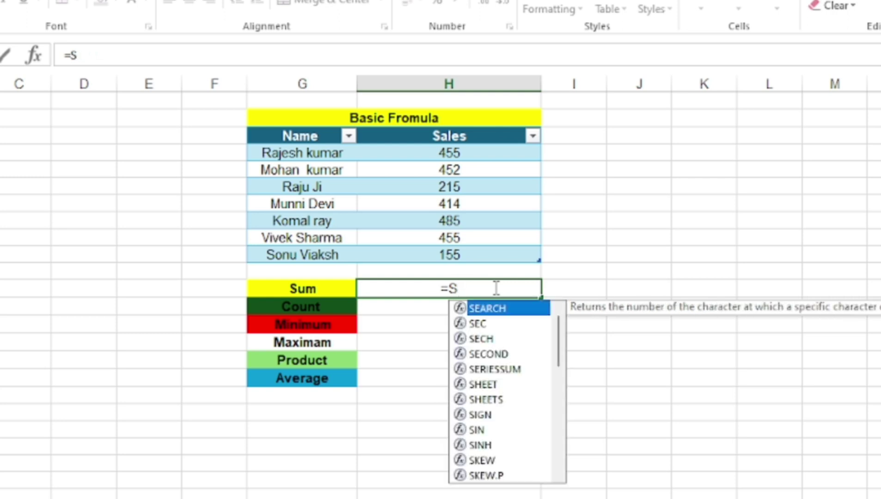
{"action": "type", "text": "u"}
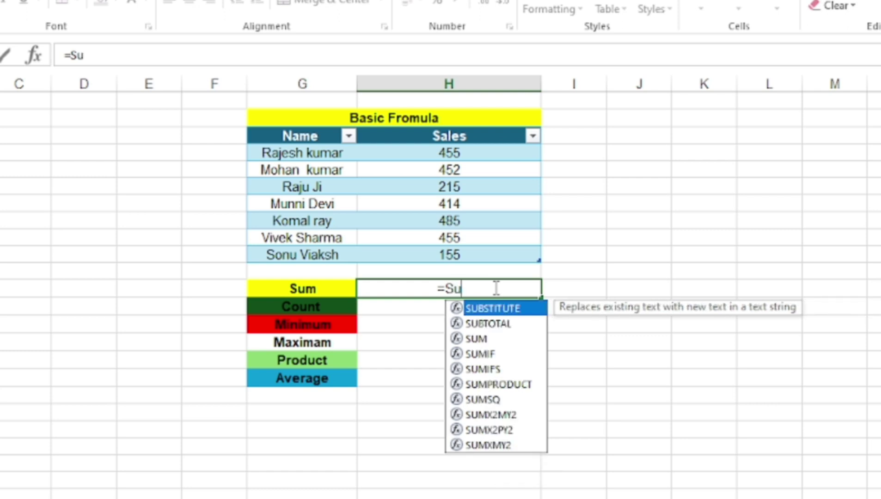
{"action": "key", "text": "Down"}
{"action": "key", "text": "Down"}
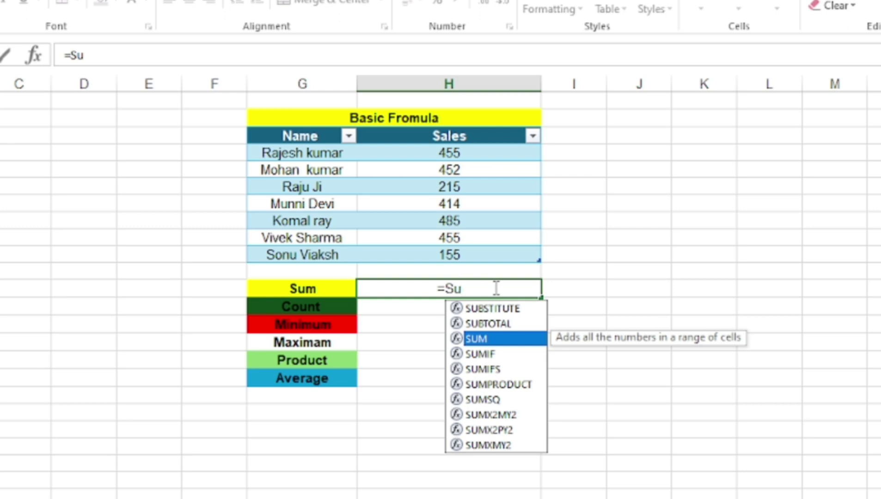
{"action": "key", "text": "Return"}
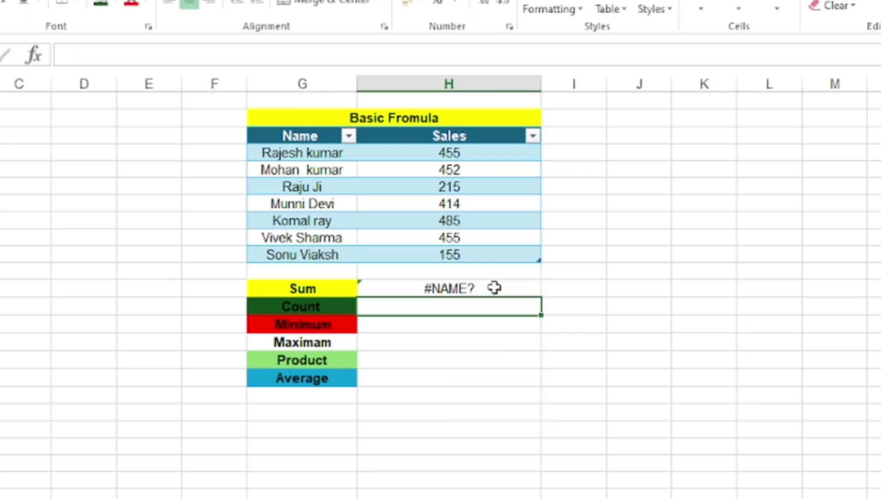
Replace H12's #NAME? entry with =SUM(Table1[Sales]) over H4:H10, totalling 2631
{"action": "left_click", "coordinate": [489, 287]}
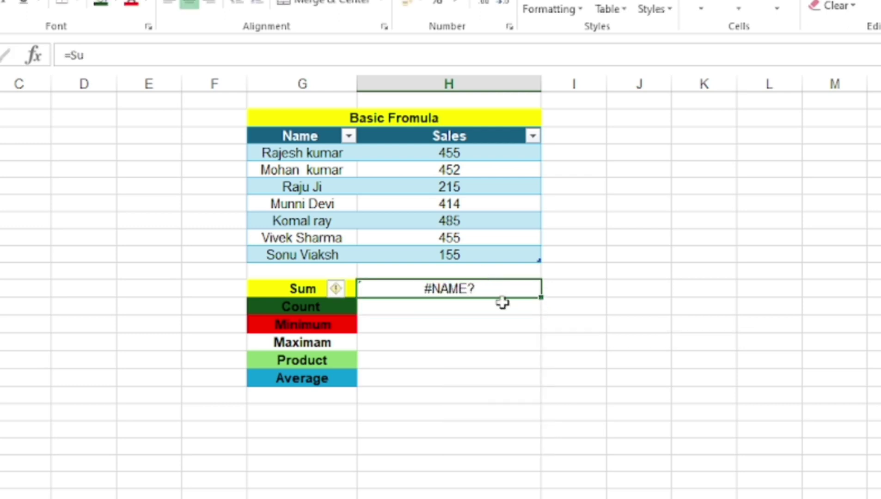
{"action": "key", "text": "BackSpace"}
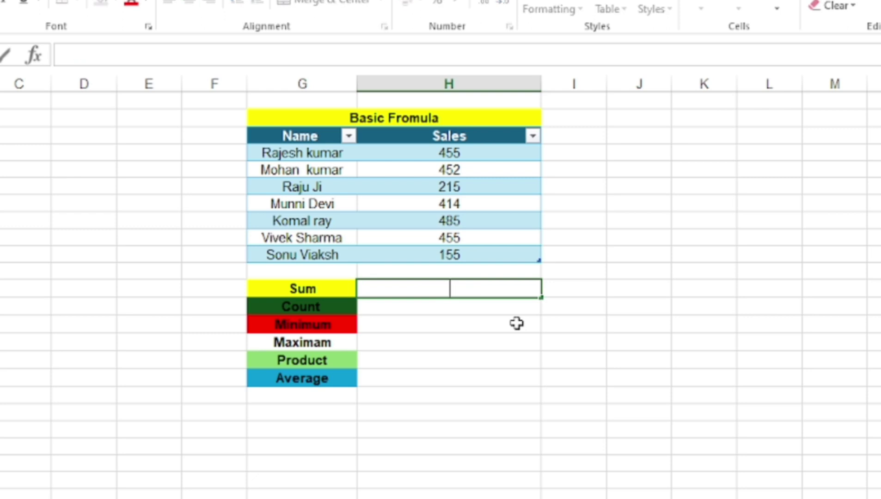
{"action": "type", "text": "=su"}
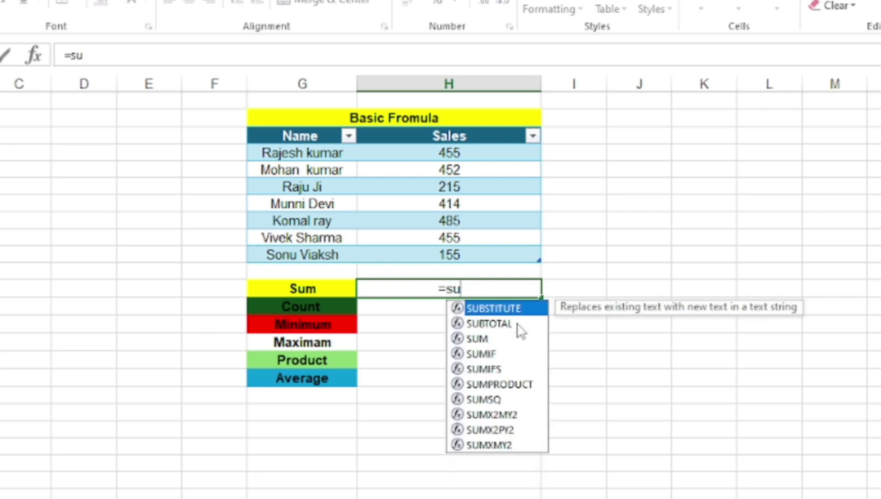
{"action": "key", "text": "Down"}
{"action": "key", "text": "Down"}
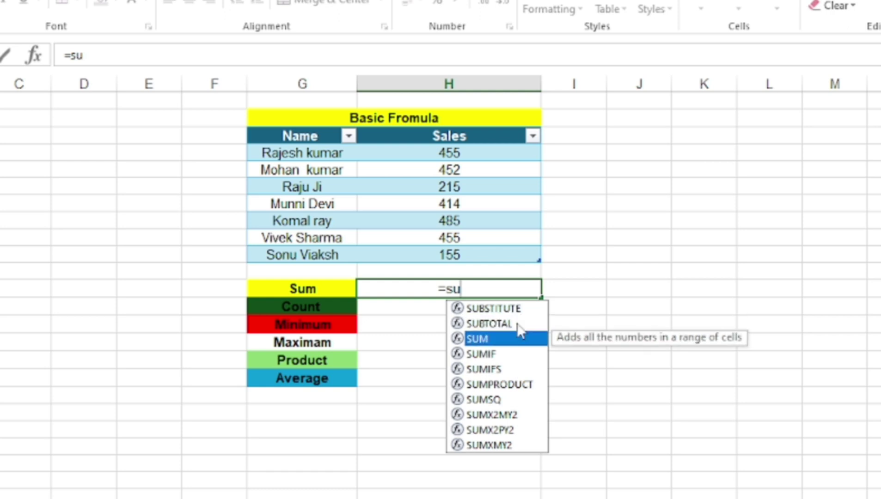
{"action": "key", "text": "Tab"}
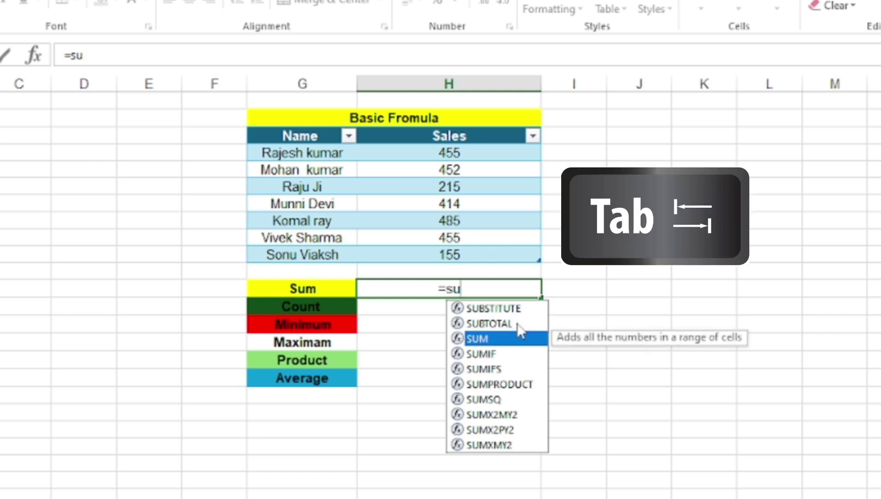
{"action": "key", "text": "Tab"}
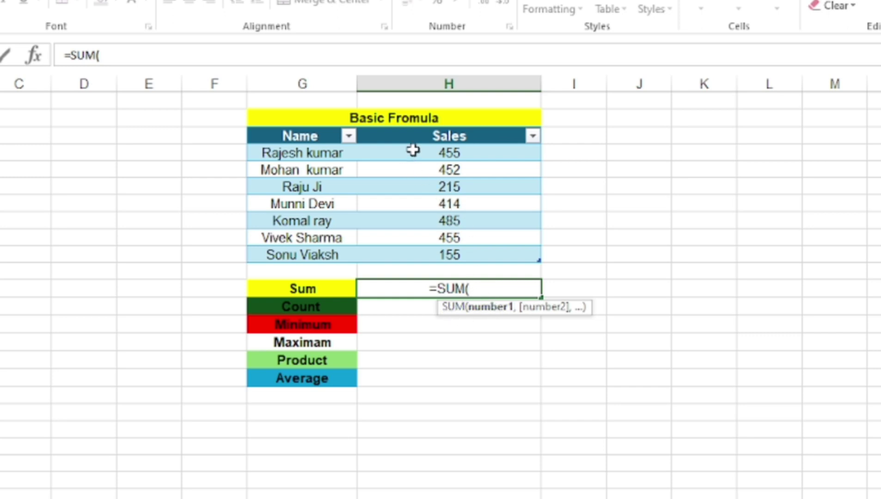
{"action": "left_click_drag", "start_coordinate": [413, 150], "coordinate": [429, 253]}
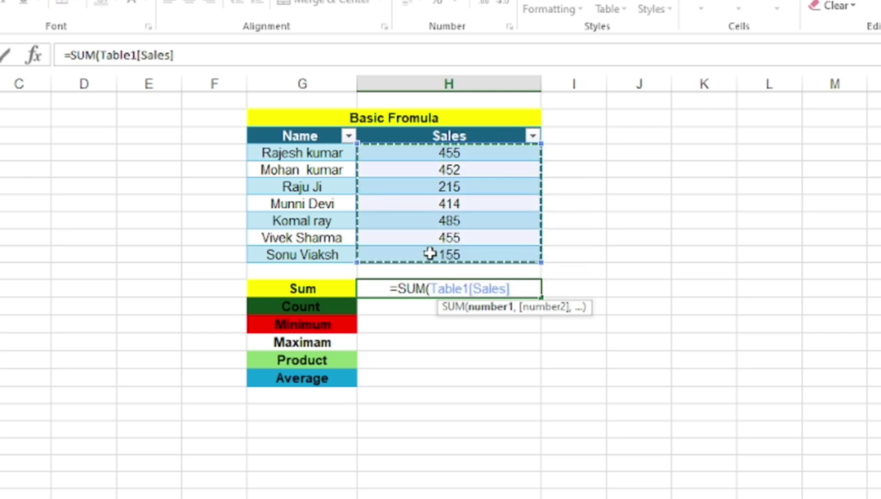
{"action": "key", "text": "Return"}
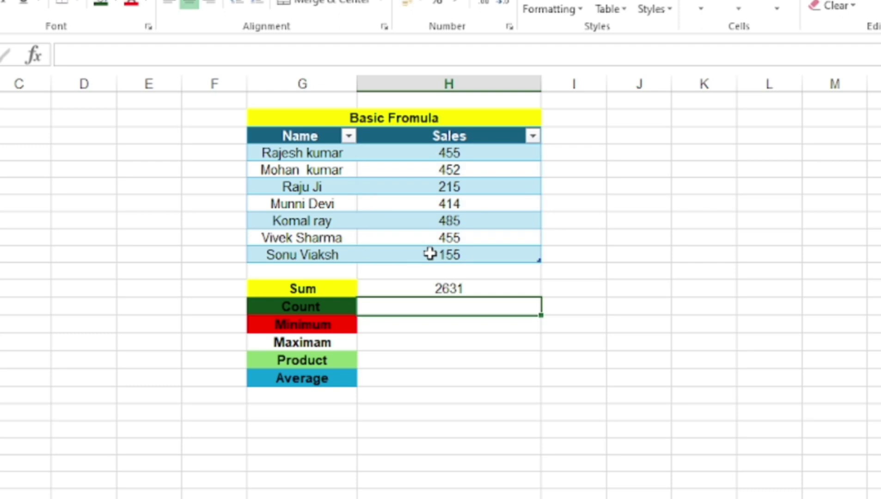
Clear H12 and start a new =SUM( formula with H4 as its first reference
{"action": "left_click", "coordinate": [490, 289]}
{"action": "key", "text": "BackSpace"}
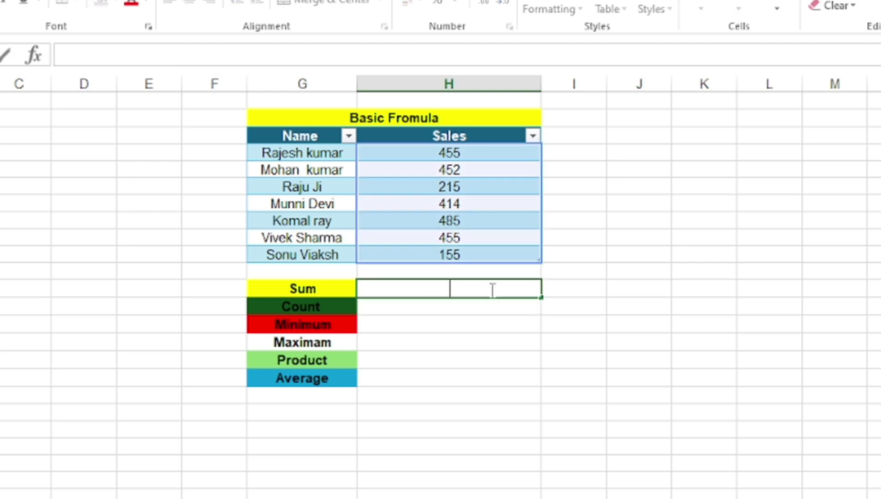
{"action": "type", "text": "=su"}
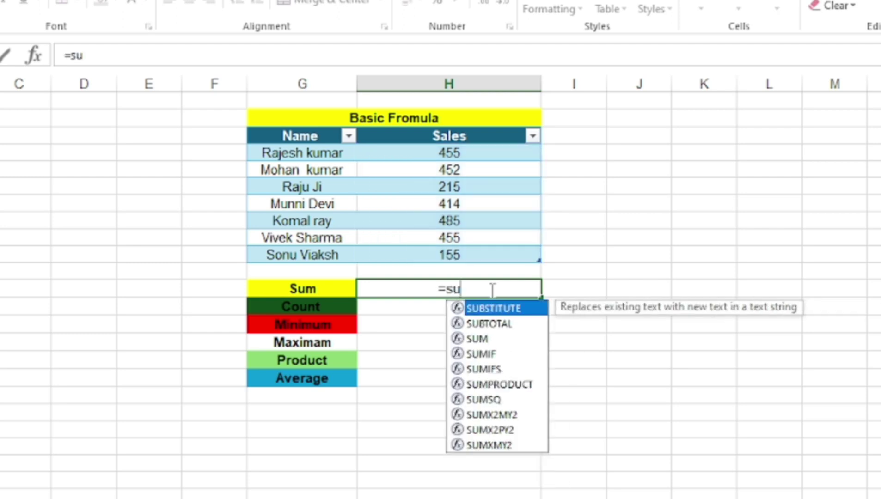
{"action": "type", "text": "m"}
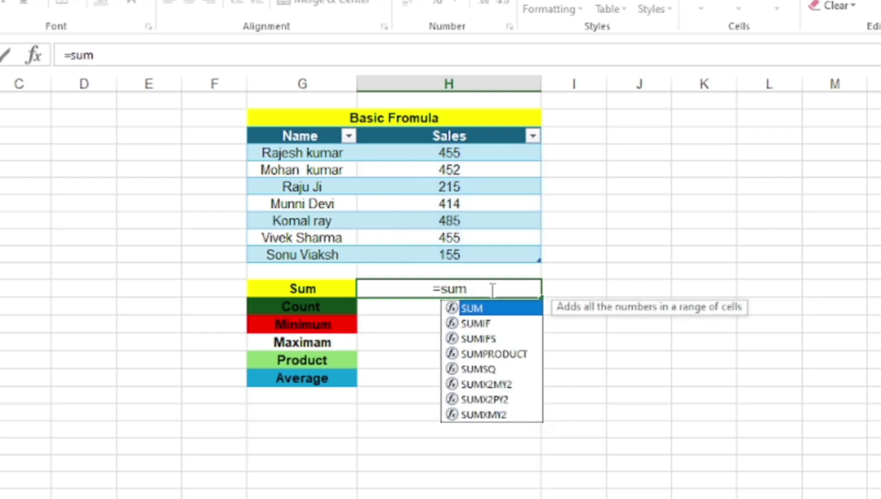
{"action": "type", "text": "("}
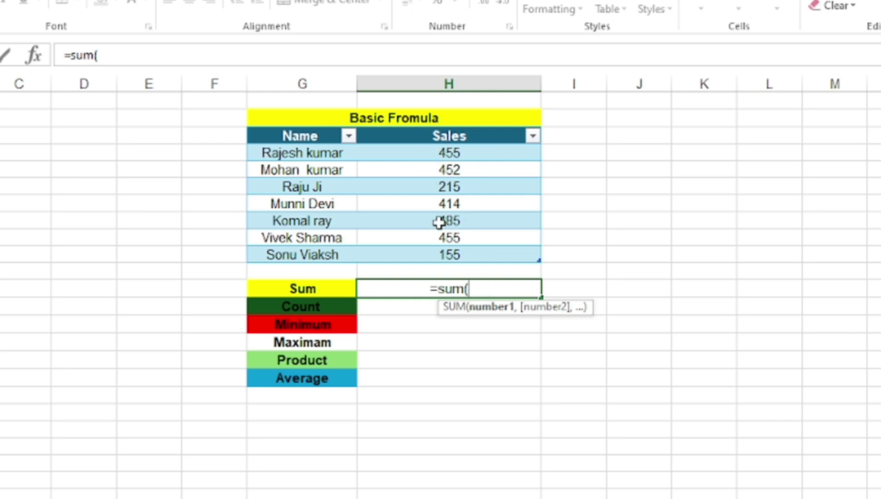
{"action": "left_click", "coordinate": [457, 83]}
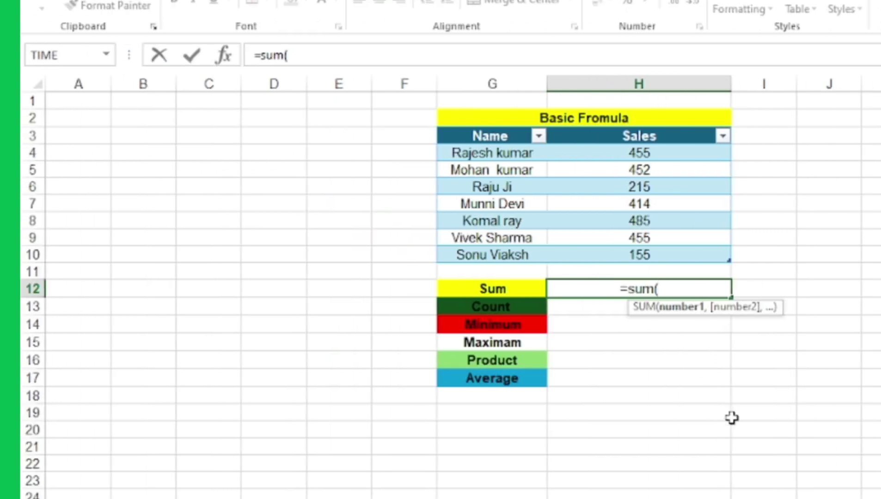
{"action": "type", "text": "h4"}
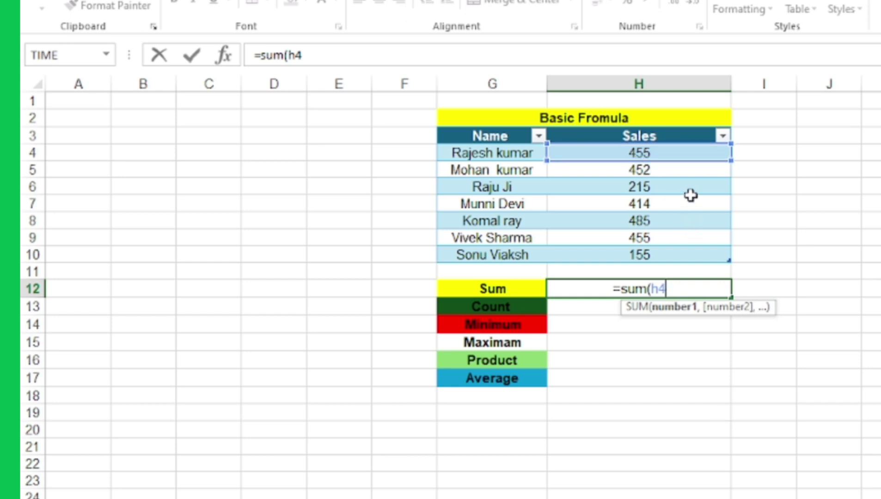
{"action": "key", "text": "BackSpace"}
{"action": "key", "text": "BackSpace"}
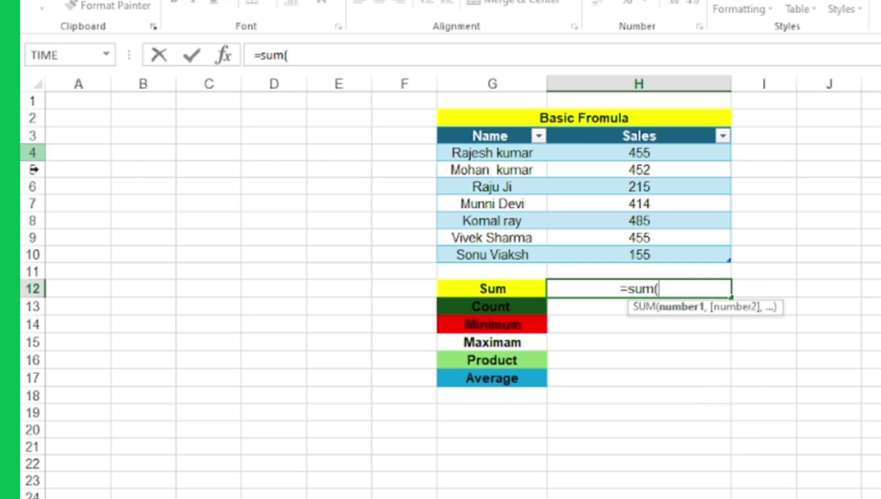
{"action": "left_click", "coordinate": [627, 151]}
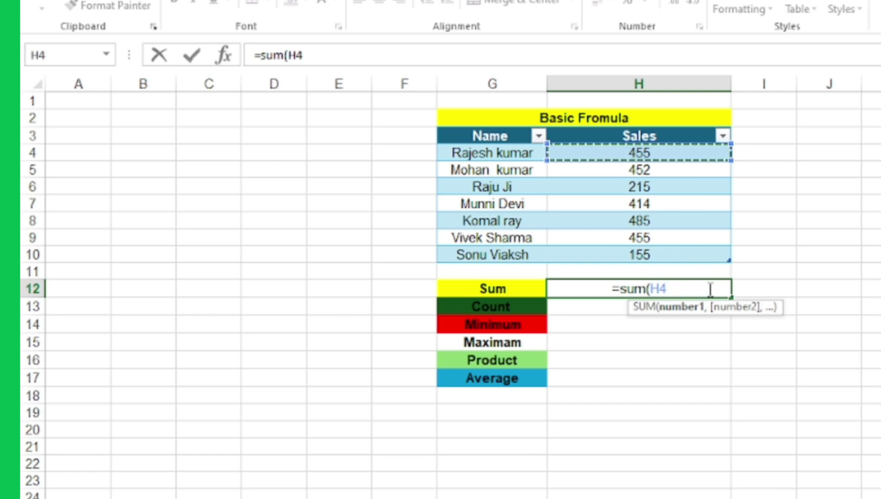
Add H8 and H5 to complete =SUM(H4+H8+H5), which shows 1392
{"action": "type", "text": "+"}
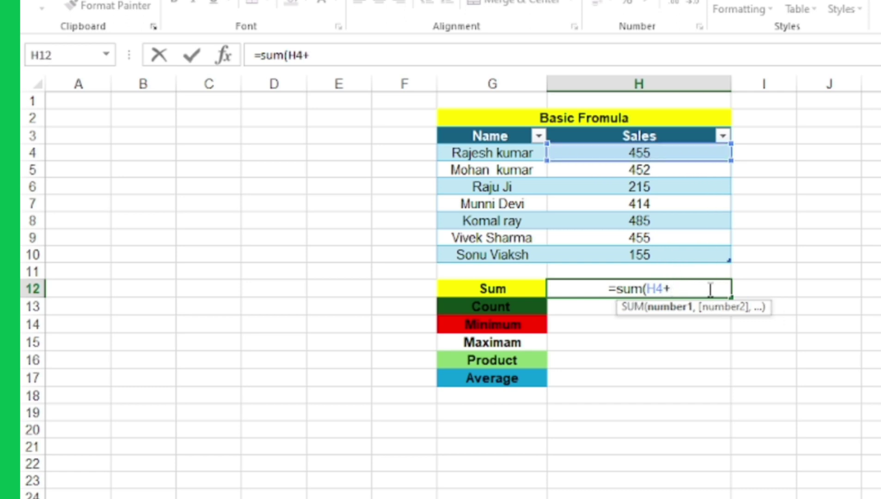
{"action": "left_click", "coordinate": [651, 222]}
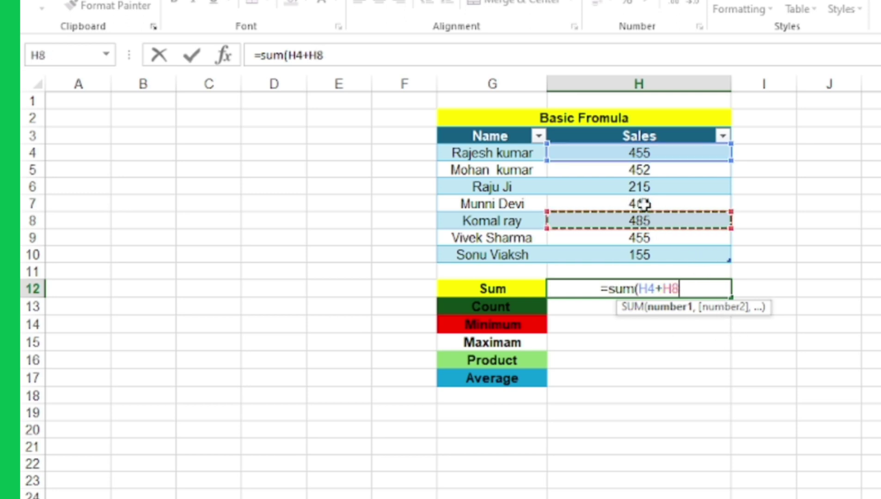
{"action": "type", "text": "+"}
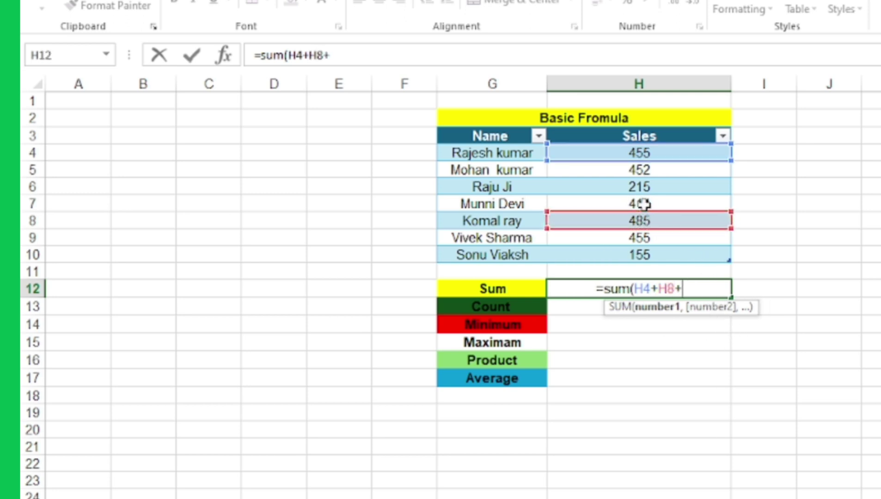
{"action": "left_click", "coordinate": [641, 188]}
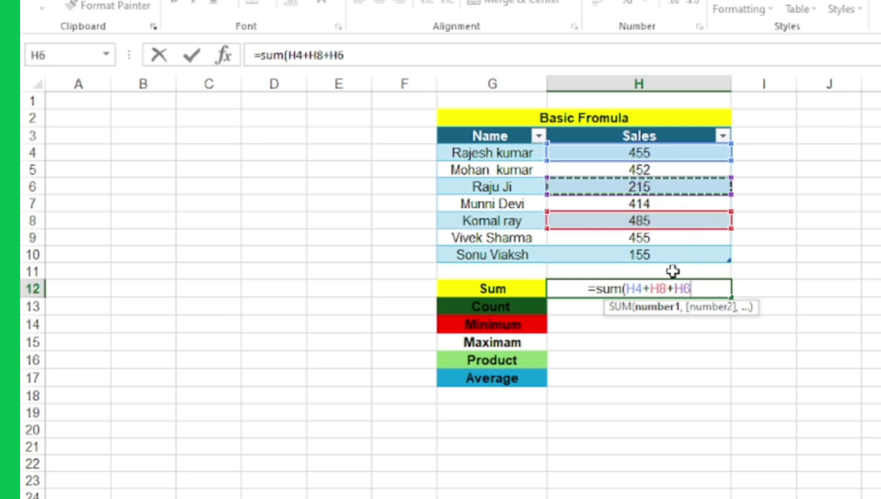
{"action": "key", "text": "Up"}
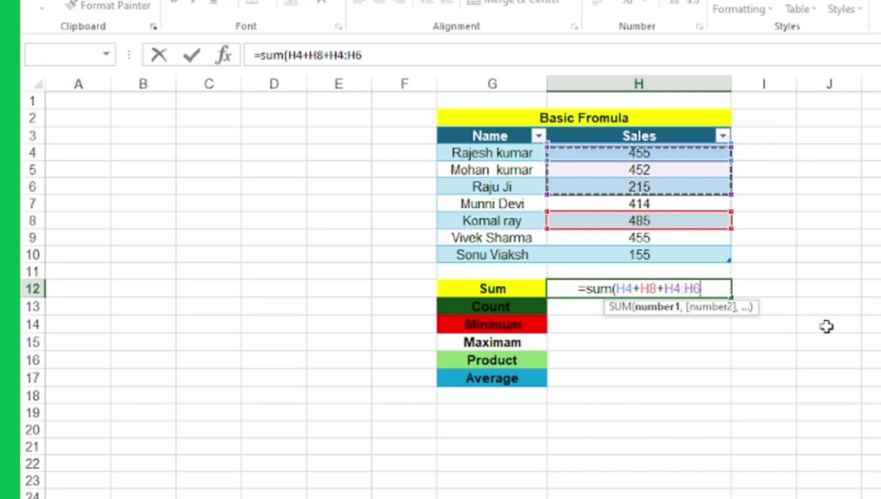
{"action": "type", "text": ")"}
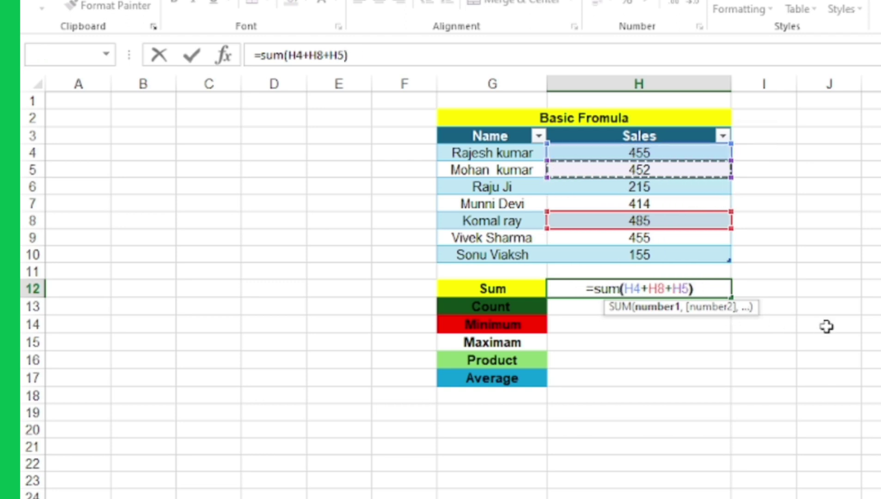
{"action": "key", "text": "Return"}
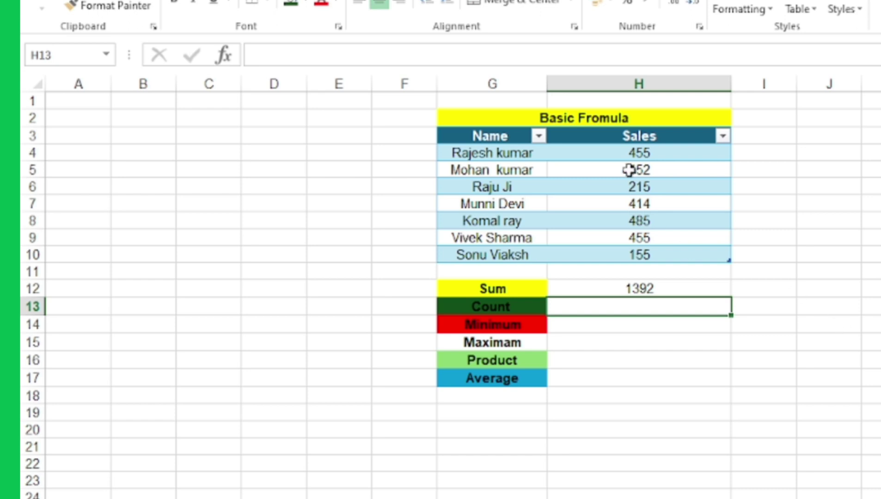
{"action": "left_click", "coordinate": [669, 291]}
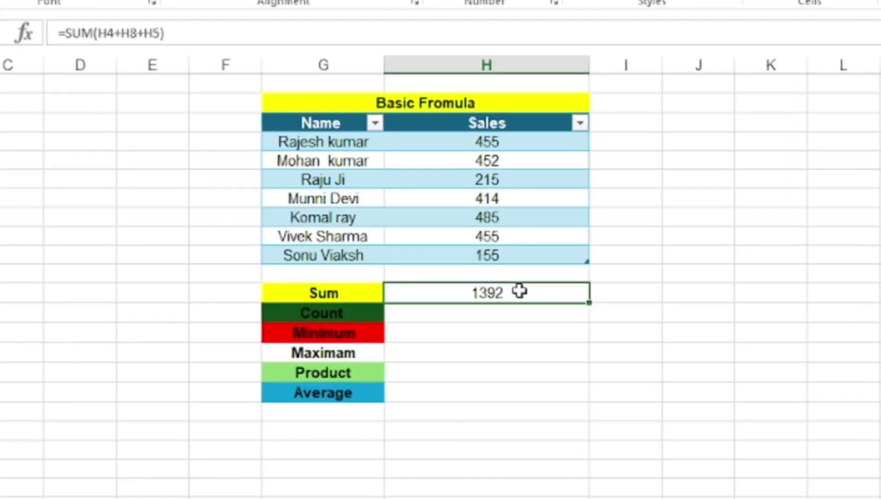
Rewrite H12 as =SUM(Table1[Sales]) across H4:H10, restoring the total 2631
{"action": "key", "text": "BackSpace"}
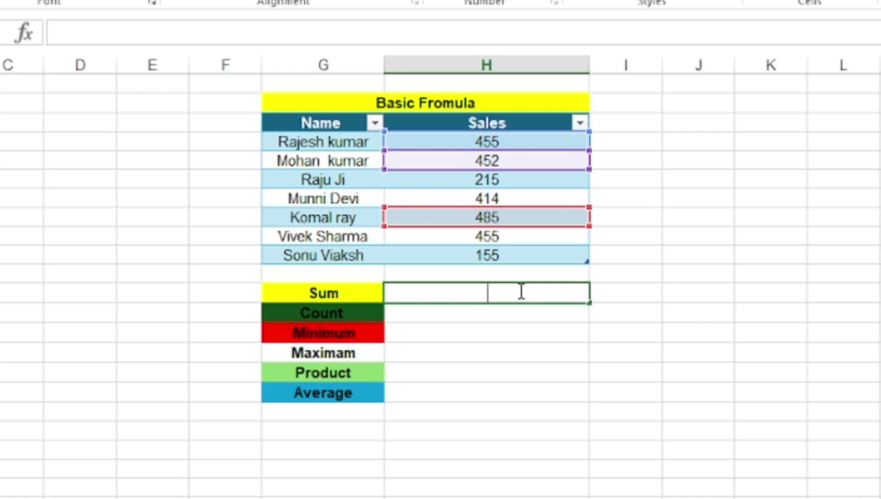
{"action": "type", "text": "=s"}
{"action": "type", "text": "um"}
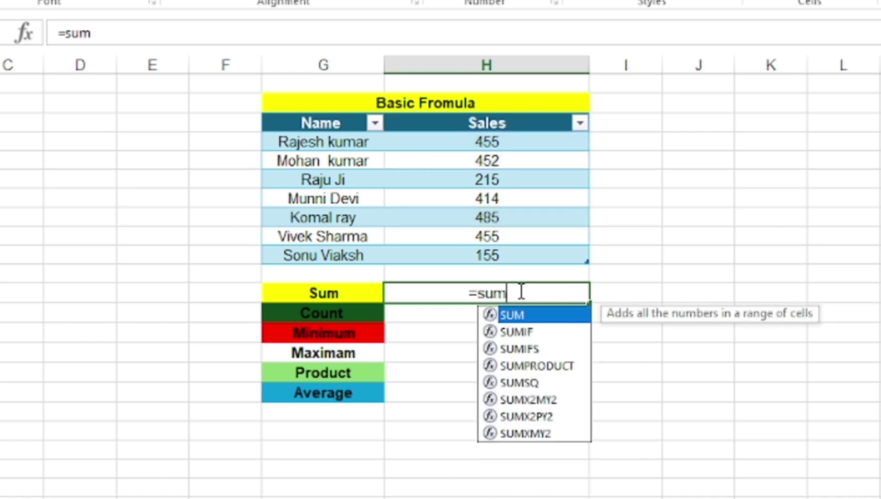
{"action": "type", "text": "("}
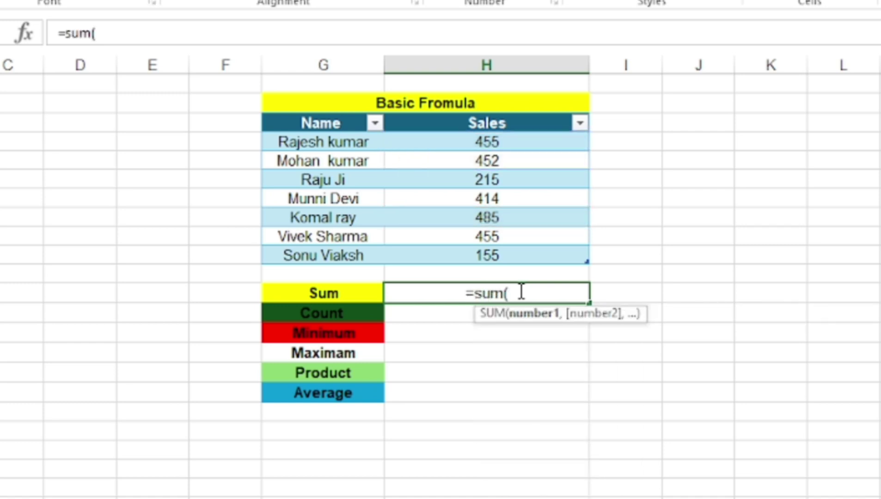
{"action": "left_click", "coordinate": [487, 141]}
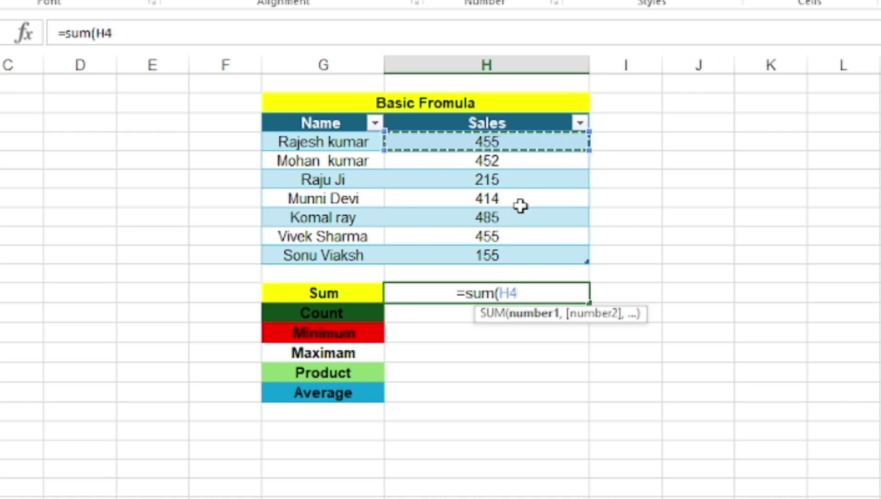
{"action": "type", "text": ":H4"}
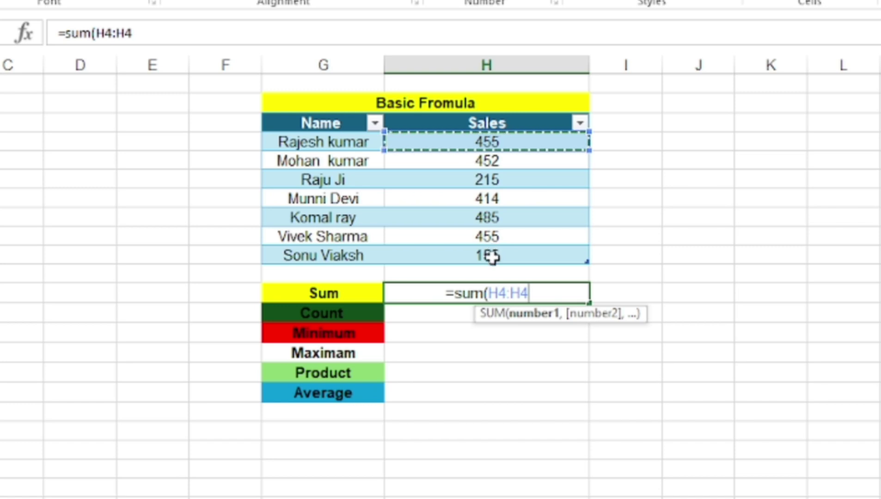
{"action": "left_click_drag", "start_coordinate": [526, 216], "coordinate": [491, 257]}
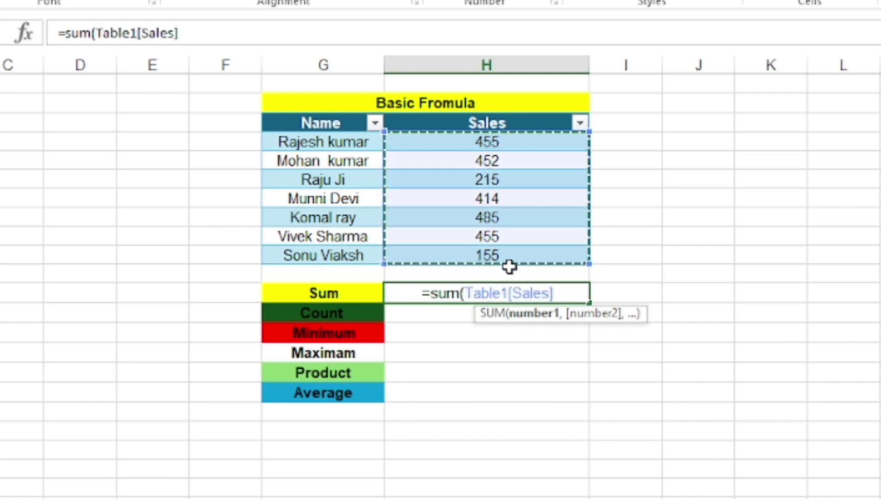
{"action": "key", "text": "Return"}
{"action": "type", "text": "="}
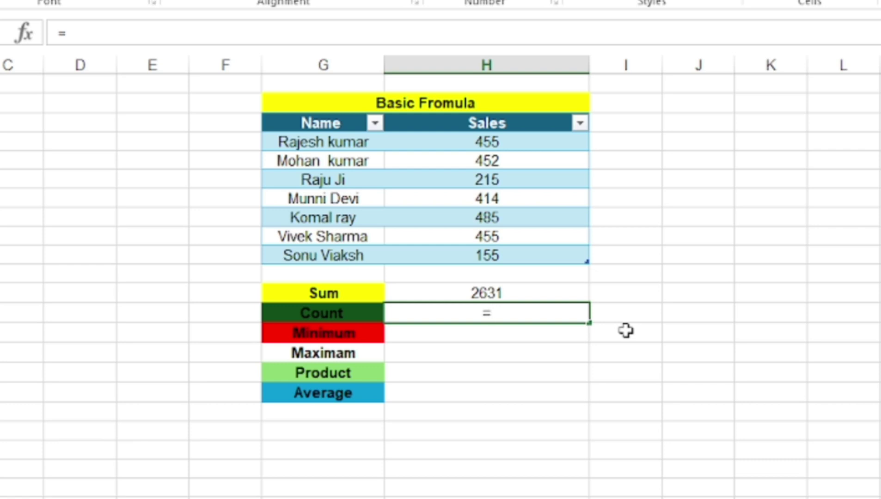
Enter =COUNT(h4:h10) in the Count cell H13, which returns 7
{"action": "type", "text": "coun"}
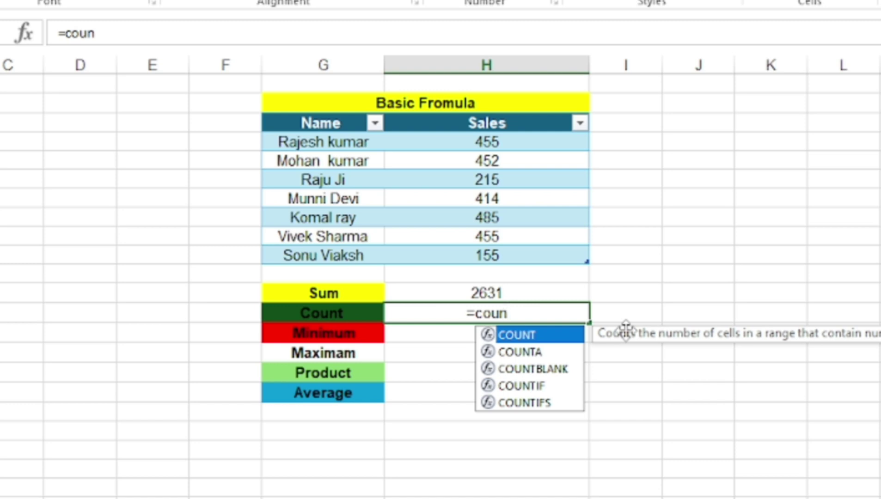
{"action": "key", "text": "Tab"}
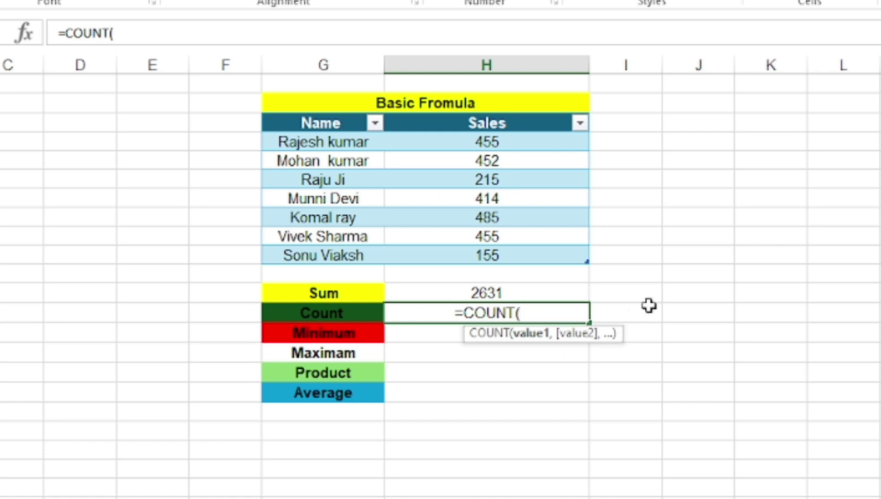
{"action": "left_click_drag", "start_coordinate": [497, 141], "coordinate": [513, 262]}
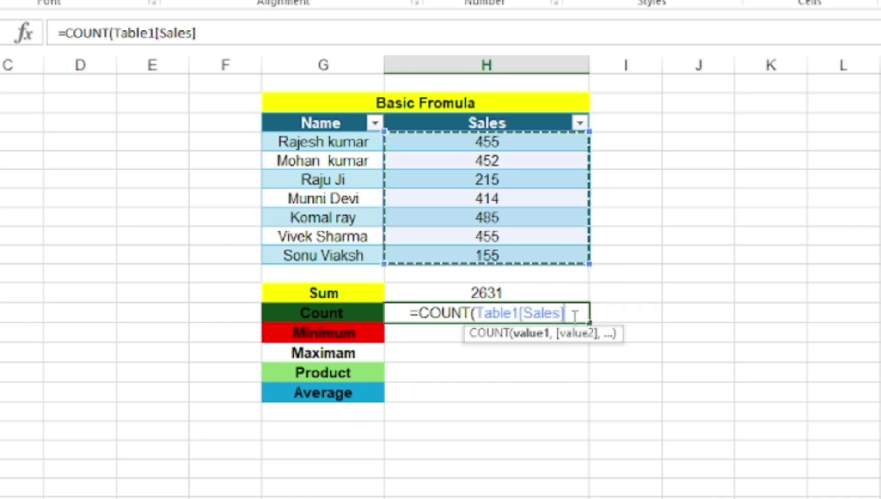
{"action": "key", "text": "BackSpace"}
{"action": "key", "text": "BackSpace"}
{"action": "key", "text": "BackSpace"}
{"action": "key", "text": "BackSpace"}
{"action": "key", "text": "BackSpace"}
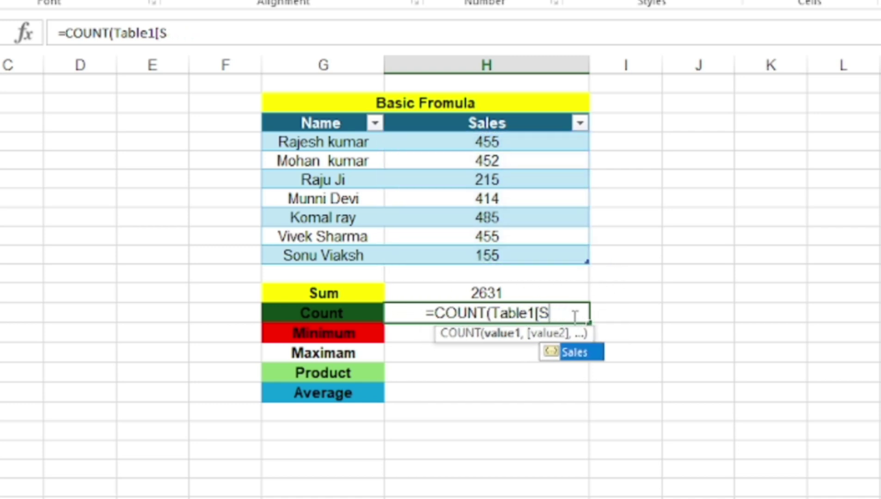
{"action": "key", "text": "BackSpace"}
{"action": "key", "text": "BackSpace"}
{"action": "key", "text": "BackSpace"}
{"action": "key", "text": "BackSpace"}
{"action": "key", "text": "BackSpace"}
{"action": "key", "text": "BackSpace"}
{"action": "key", "text": "BackSpace"}
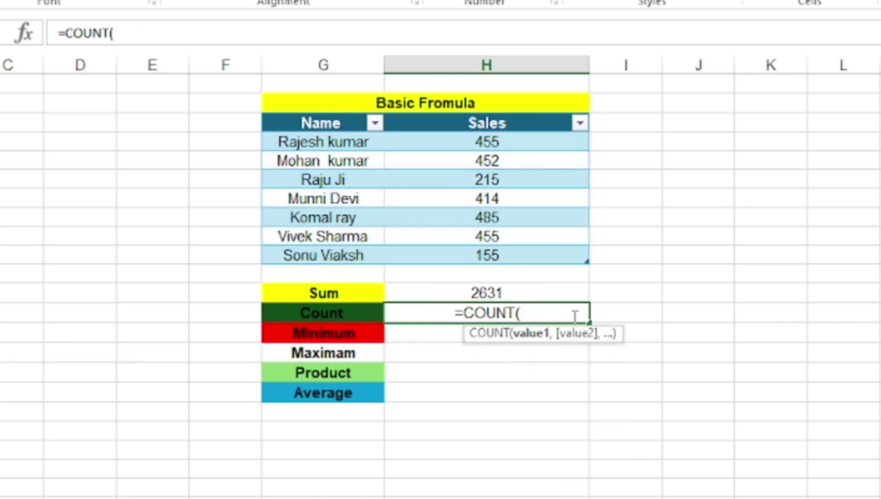
{"action": "type", "text": "h4:"}
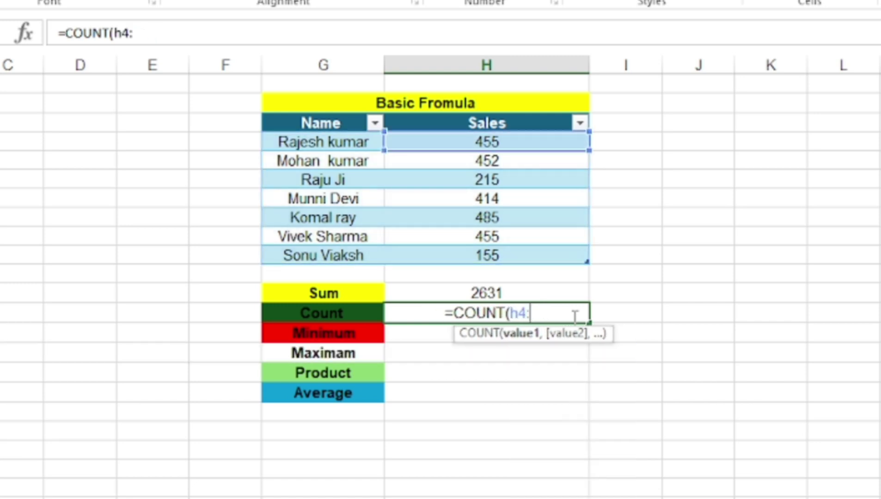
{"action": "type", "text": "h10"}
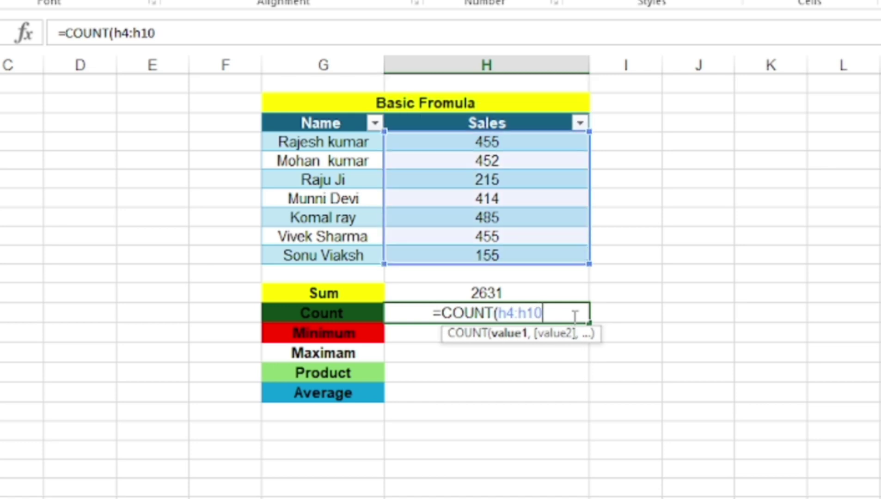
{"action": "type", "text": ")"}
{"action": "key", "text": "Return"}
{"action": "type", "text": "="}
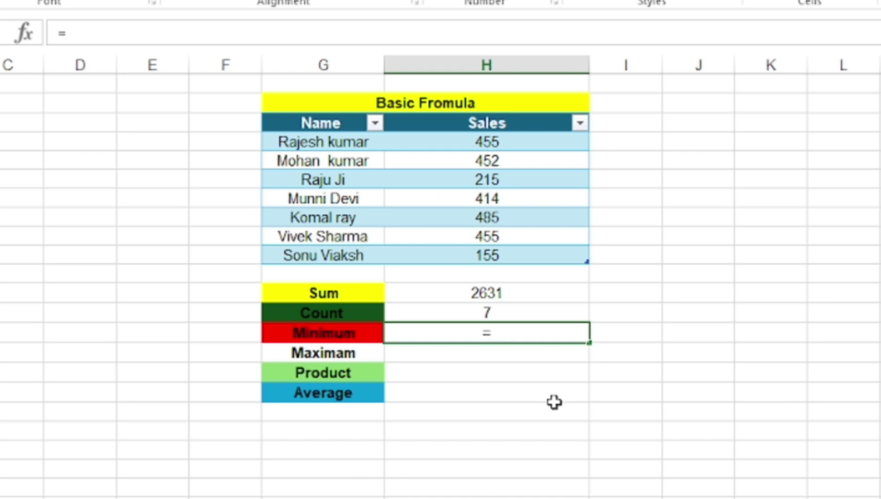
Enter a MIN formula over the Sales column in H14, which returns 155
{"action": "type", "text": "min"}
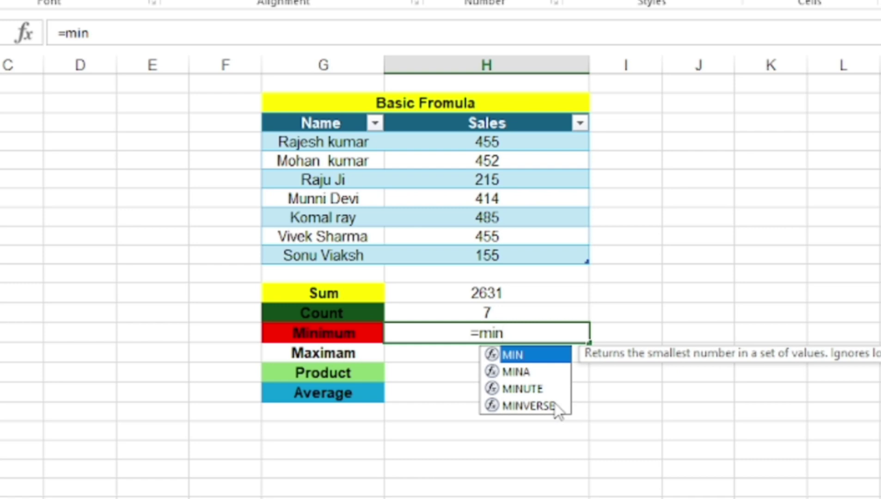
{"action": "key", "text": "Tab"}
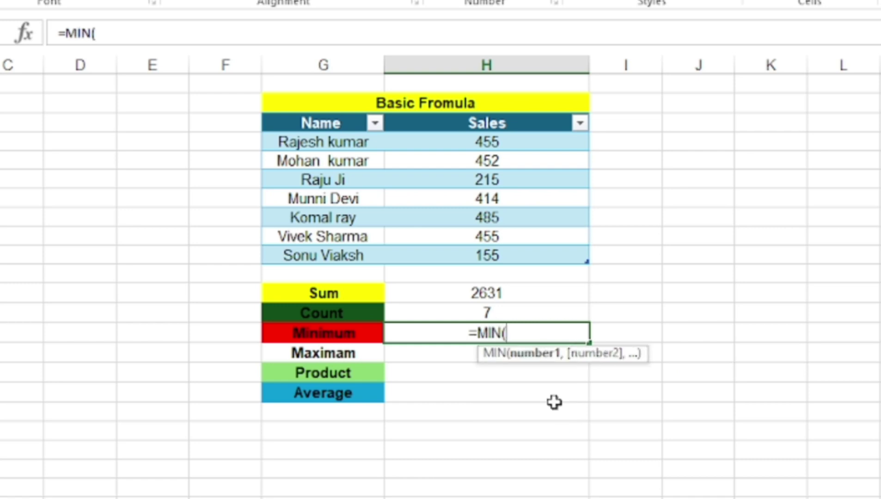
{"action": "left_click_drag", "start_coordinate": [469, 141], "coordinate": [468, 250]}
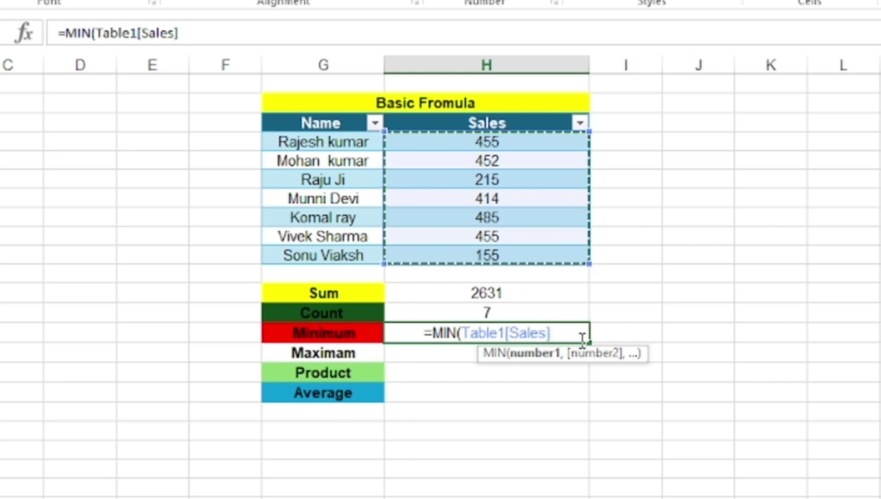
{"action": "key", "text": "Return"}
{"action": "type", "text": "="}
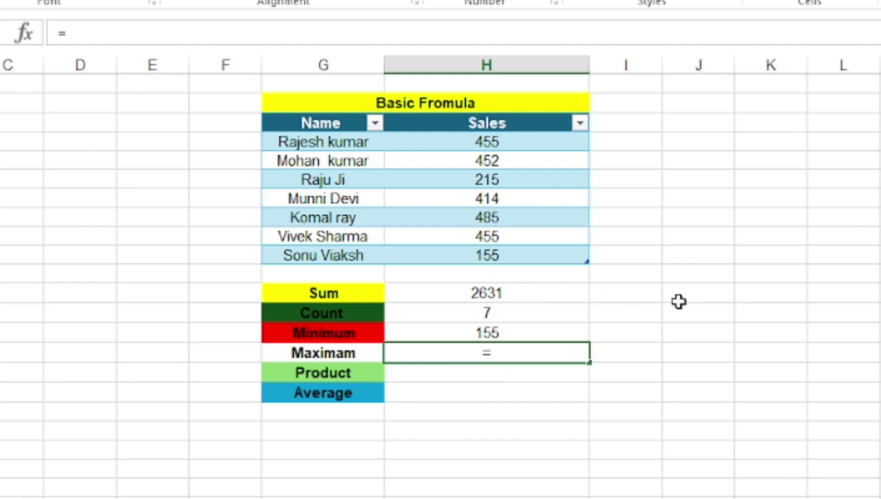
Enter =MAX(Table1[Sales]) in the Maximam cell, which returns 485
{"action": "type", "text": "ma"}
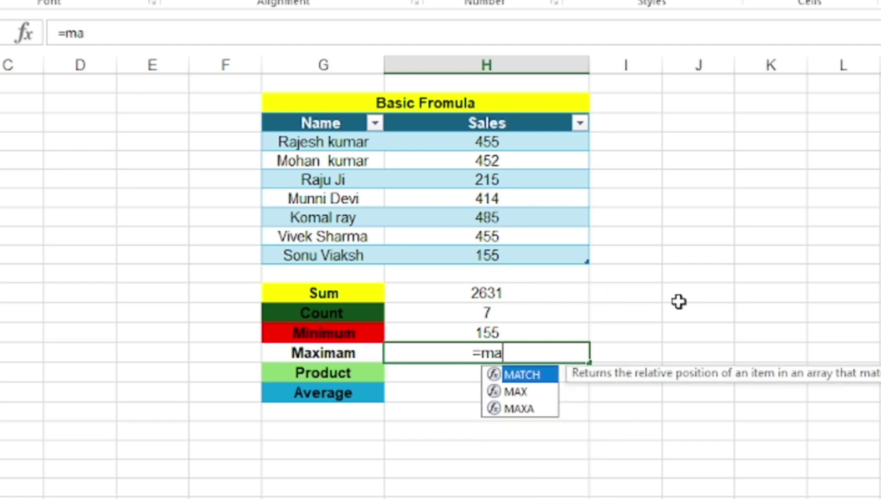
{"action": "type", "text": "x"}
{"action": "key", "text": "Tab"}
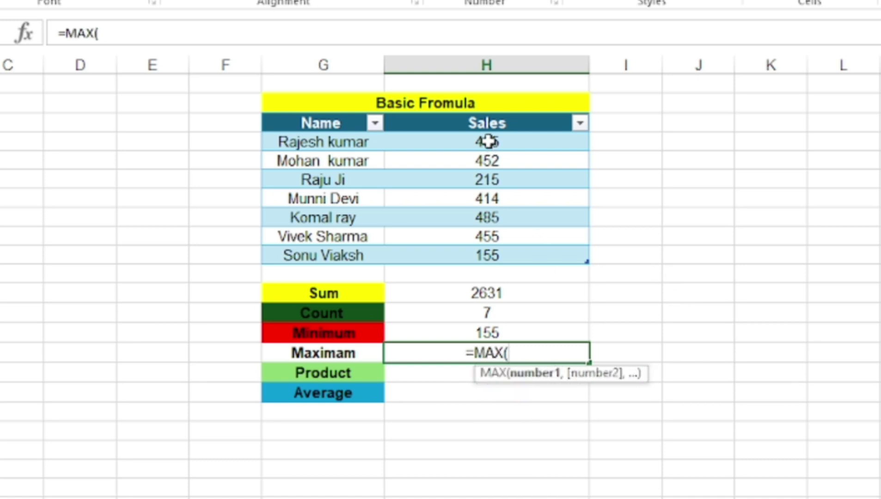
{"action": "left_click_drag", "start_coordinate": [486, 142], "coordinate": [500, 258]}
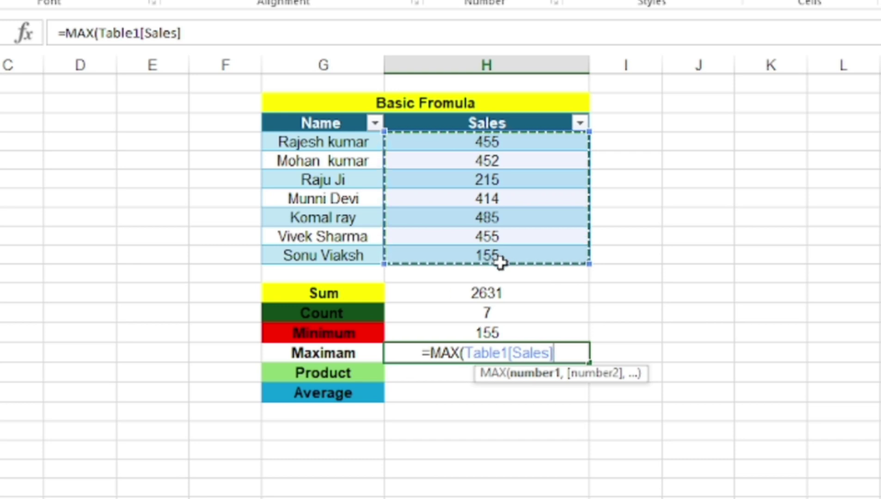
{"action": "key", "text": "Return"}
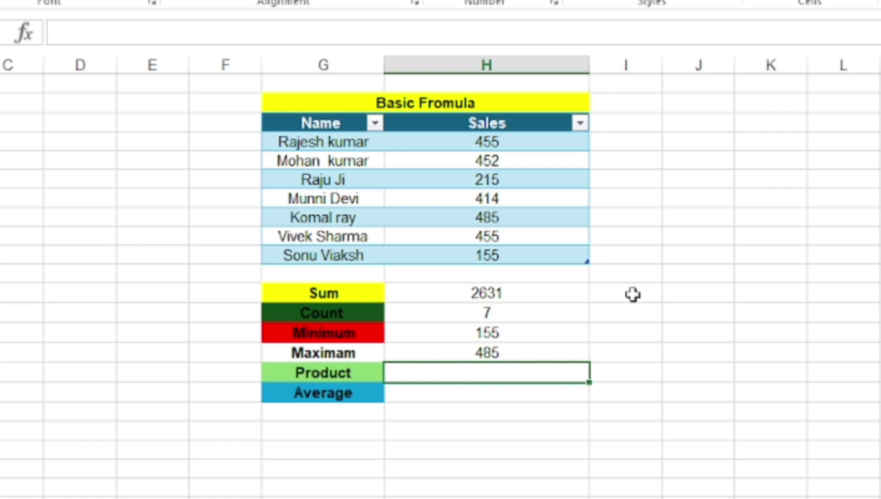
Enter =PRODUCT(H4*H7) in the Product cell
{"action": "type", "text": "=pro"}
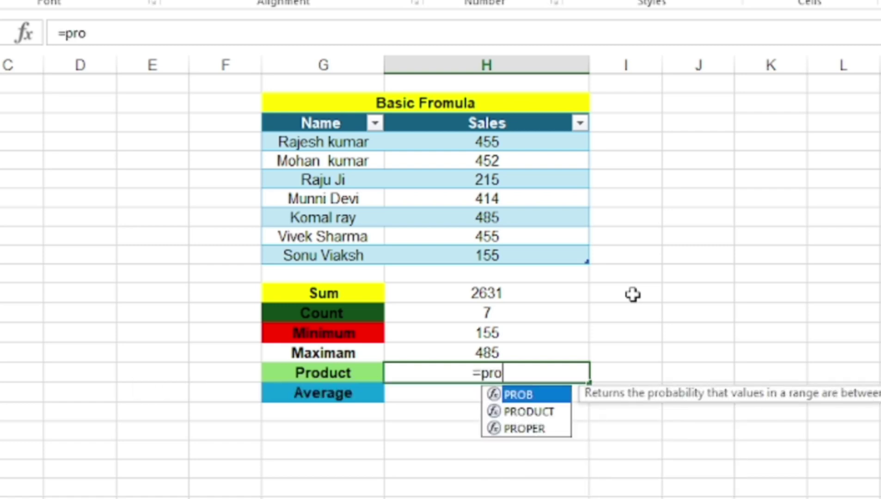
{"action": "key", "text": "Down"}
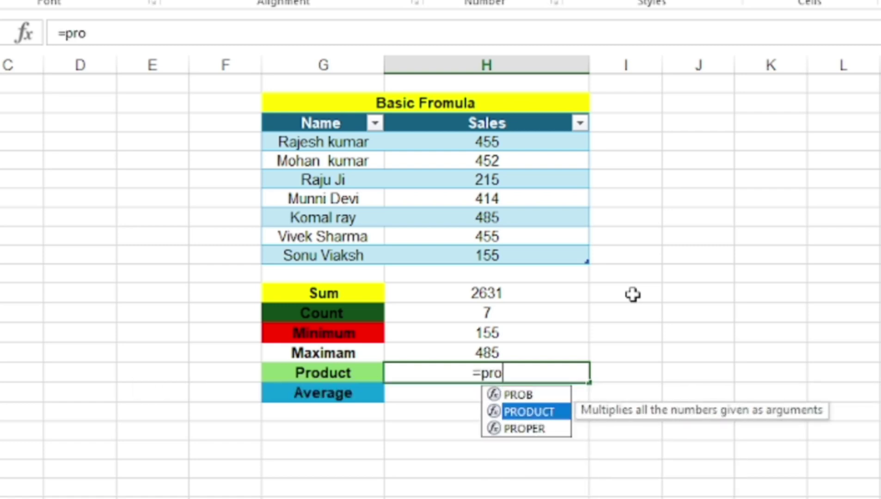
{"action": "key", "text": "Tab"}
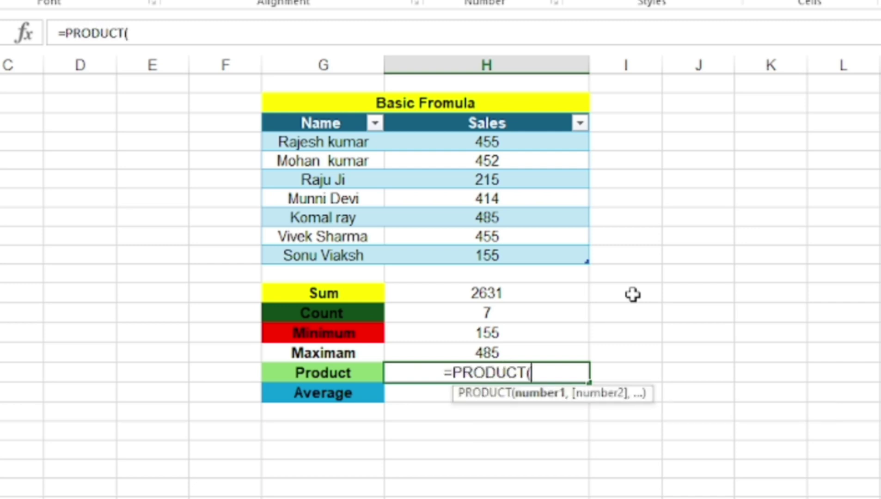
{"action": "left_click", "coordinate": [504, 143]}
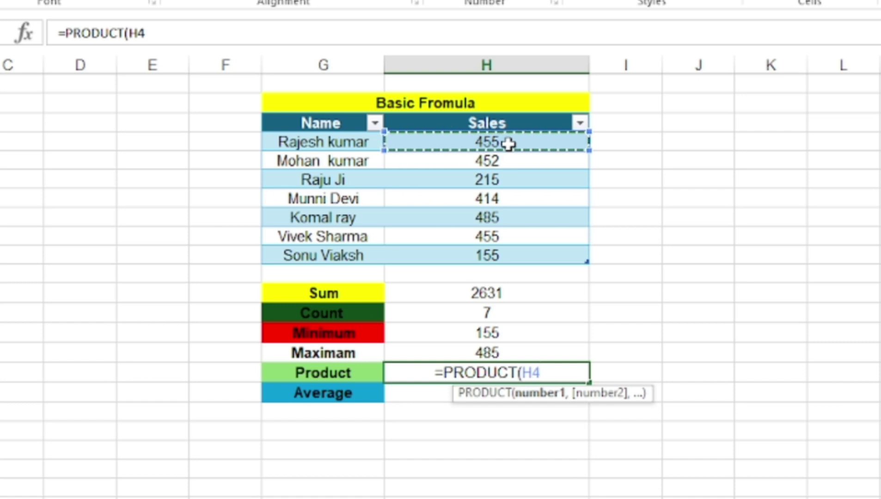
{"action": "type", "text": "*"}
{"action": "left_click", "coordinate": [507, 199]}
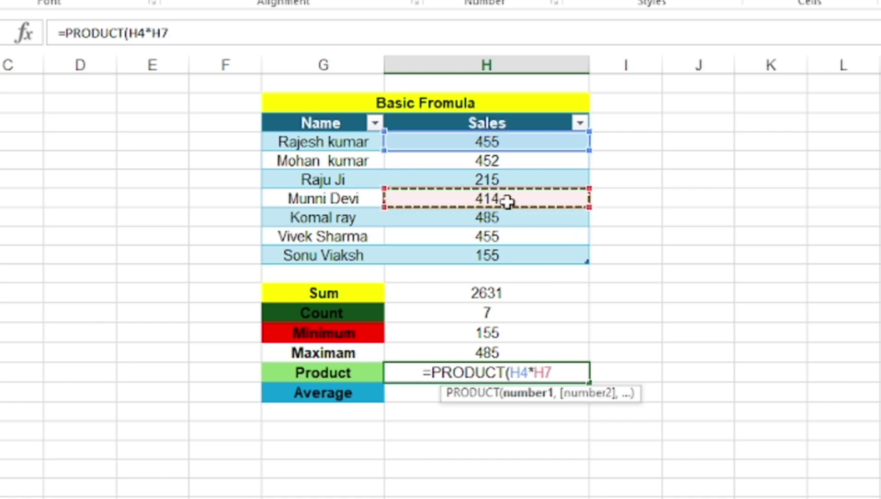
{"action": "type", "text": ")"}
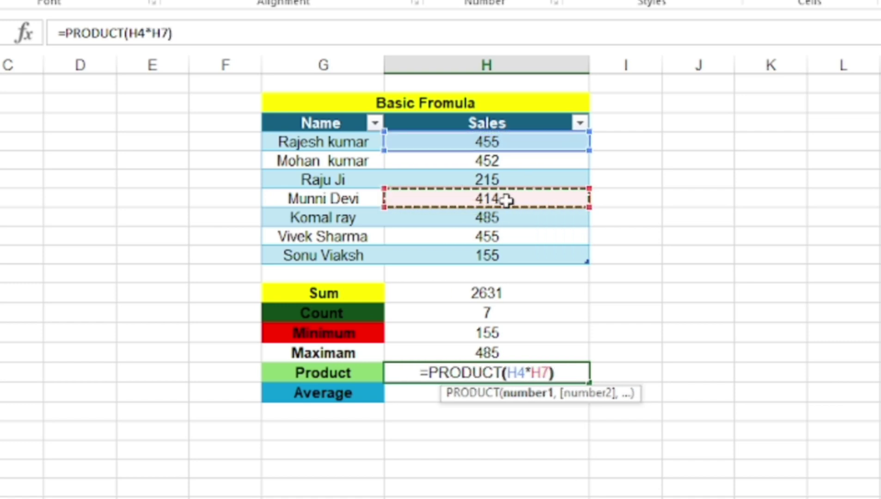
{"action": "key", "text": "Return"}
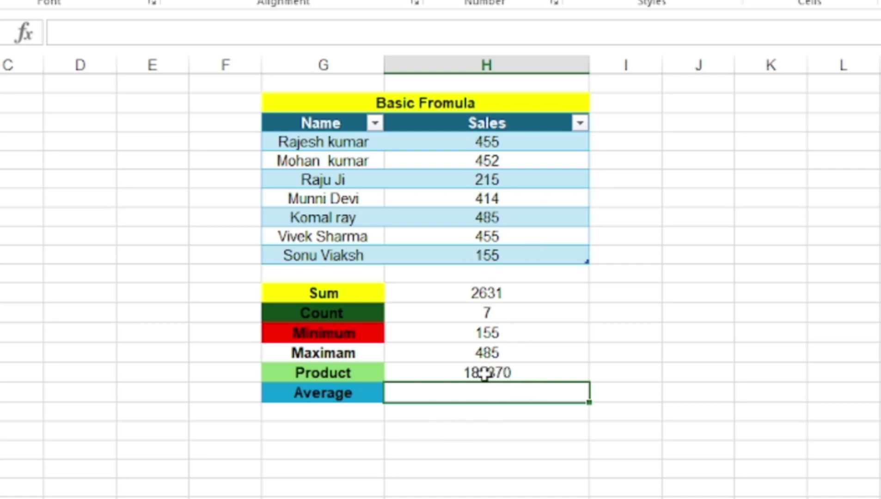
Edit the Product formula to =PRODUCT(H4:H10), giving 6.26143E+17
{"action": "left_click", "coordinate": [504, 372]}
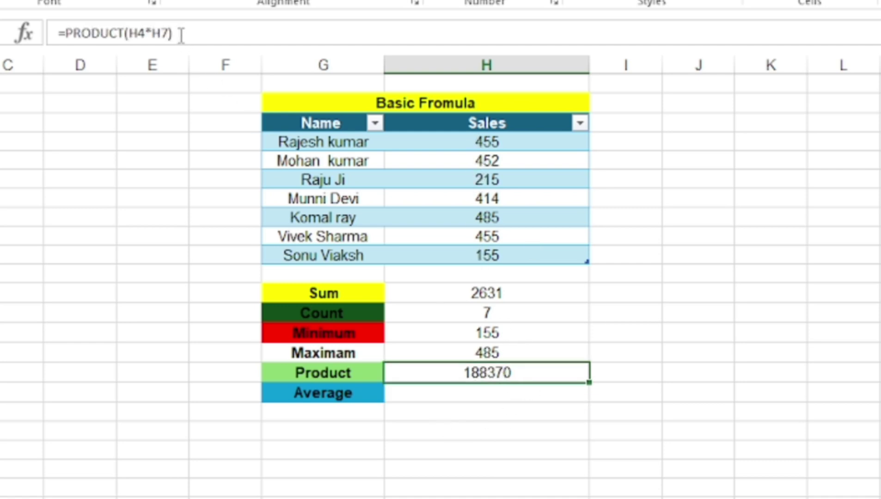
{"action": "left_click", "coordinate": [153, 33]}
{"action": "key", "text": "BackSpace"}
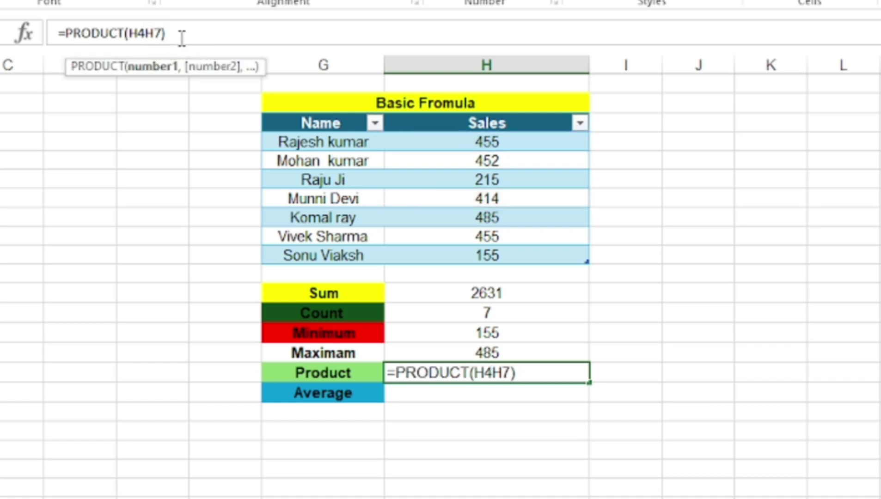
{"action": "type", "text": ":"}
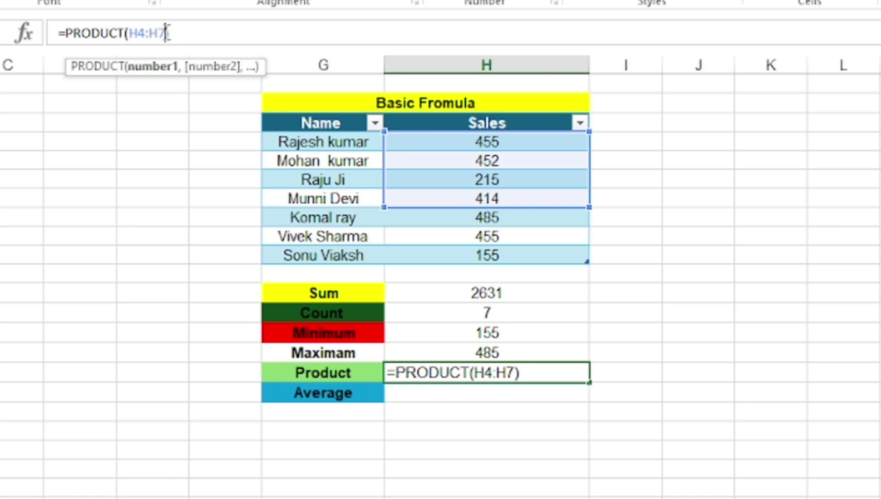
{"action": "key", "text": "BackSpace"}
{"action": "type", "text": "1"}
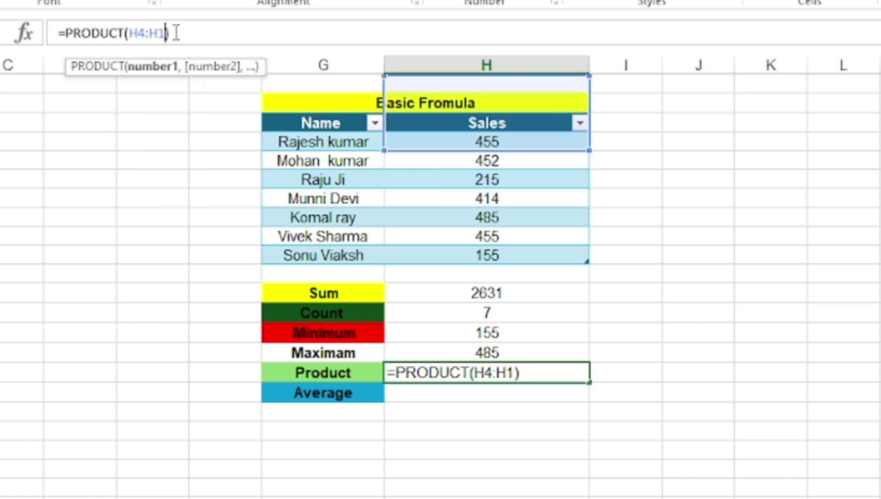
{"action": "type", "text": "0"}
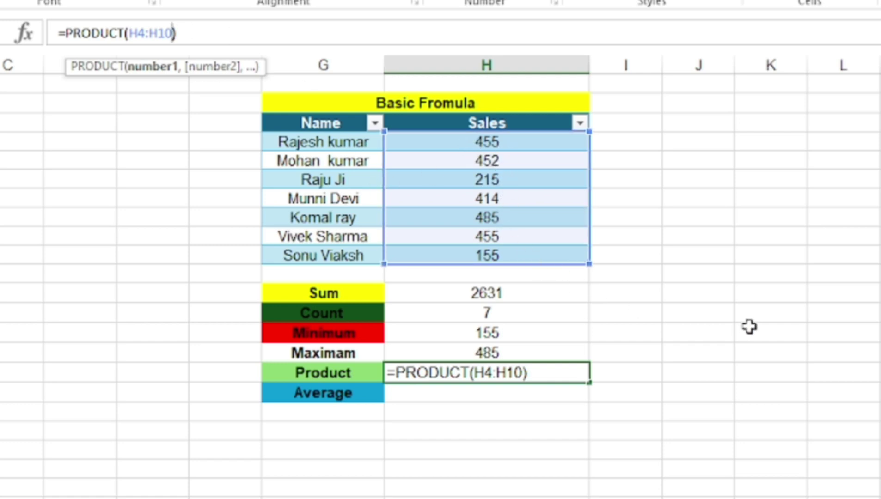
{"action": "key", "text": "Return"}
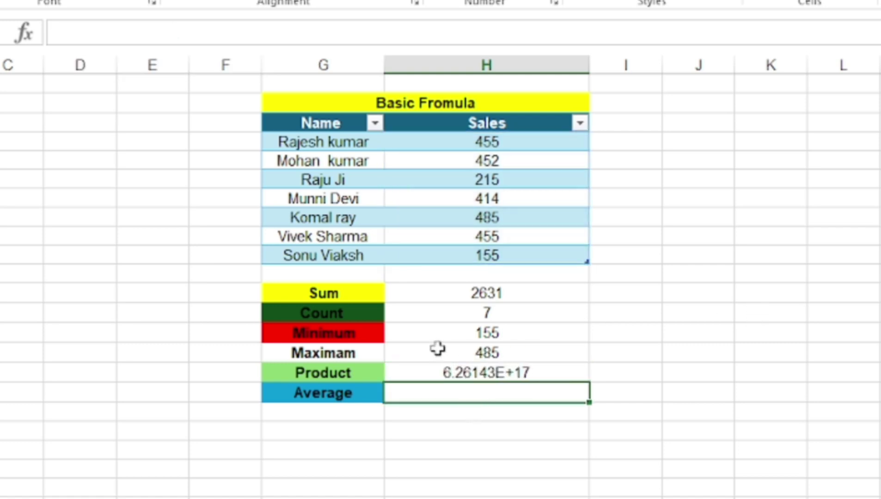
Widen column H and give the Product cell Number format, showing 626142908029275000.00
{"action": "left_click", "coordinate": [544, 372]}
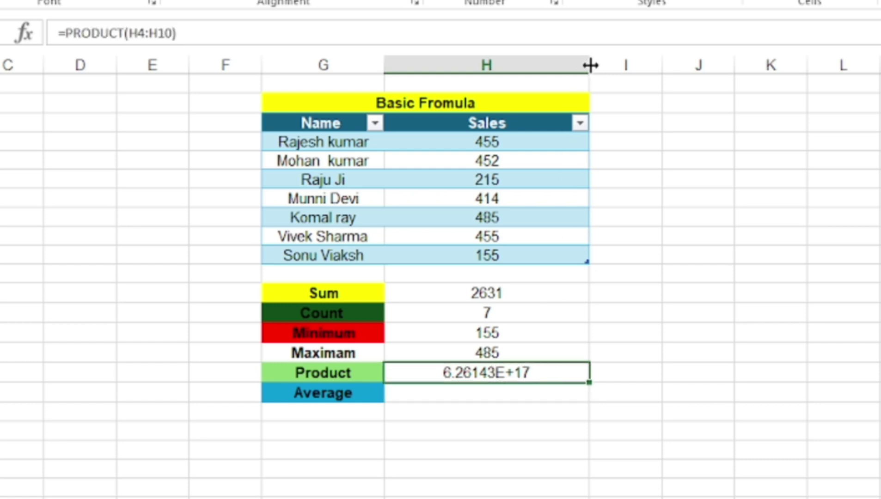
{"action": "left_click_drag", "start_coordinate": [594, 64], "coordinate": [820, 72]}
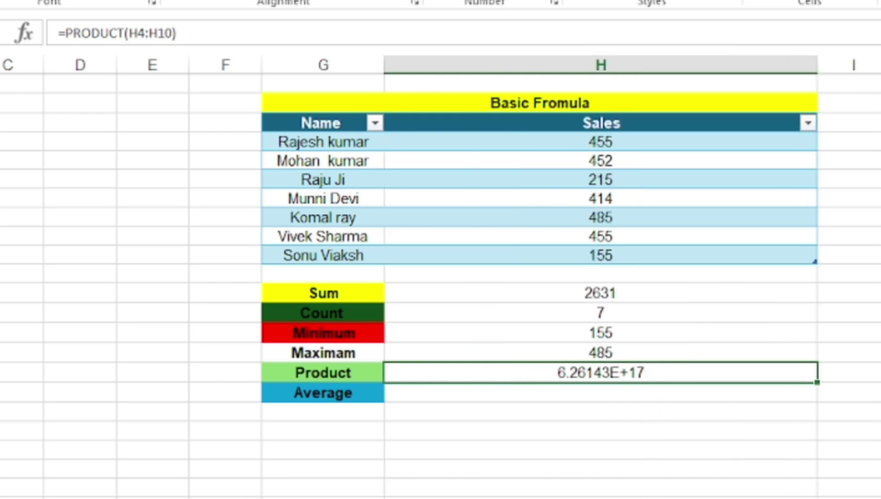
{"action": "left_click", "coordinate": [546, 1]}
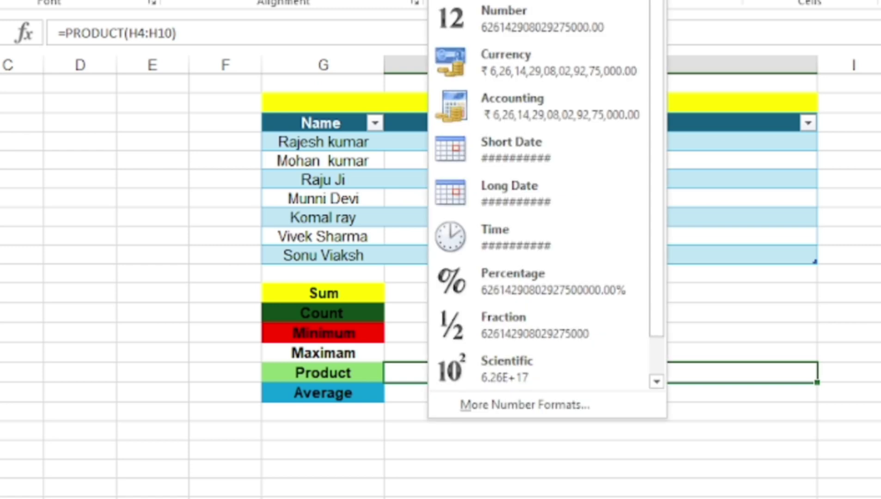
{"action": "scroll", "coordinate": [527, 318], "scroll_direction": "down", "scroll_amount": 1}
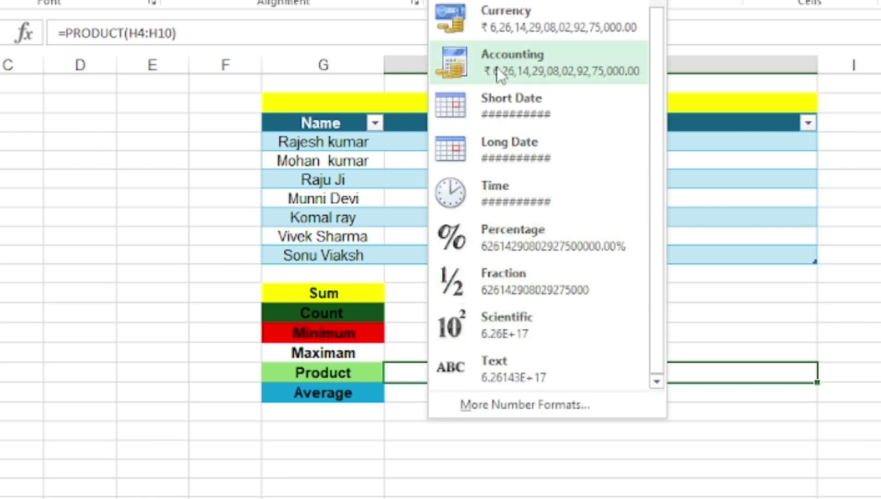
{"action": "key", "text": "Escape"}
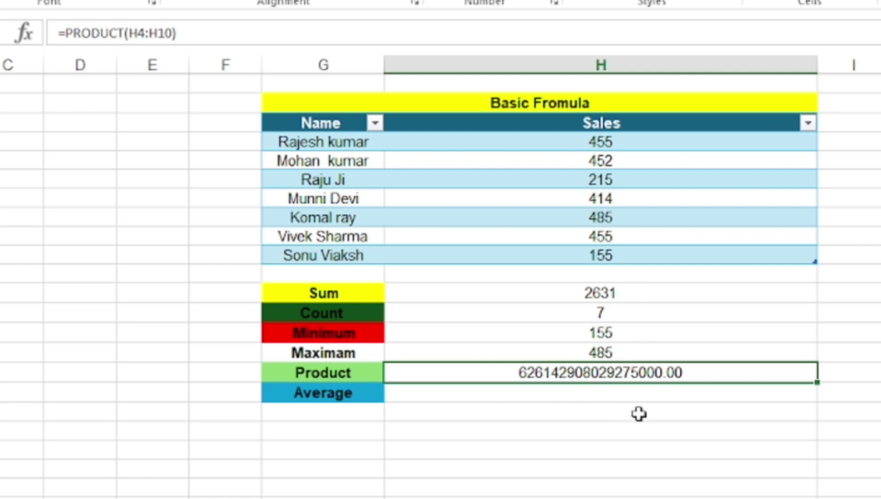
{"action": "key", "text": "Down"}
{"action": "key", "text": "Down"}
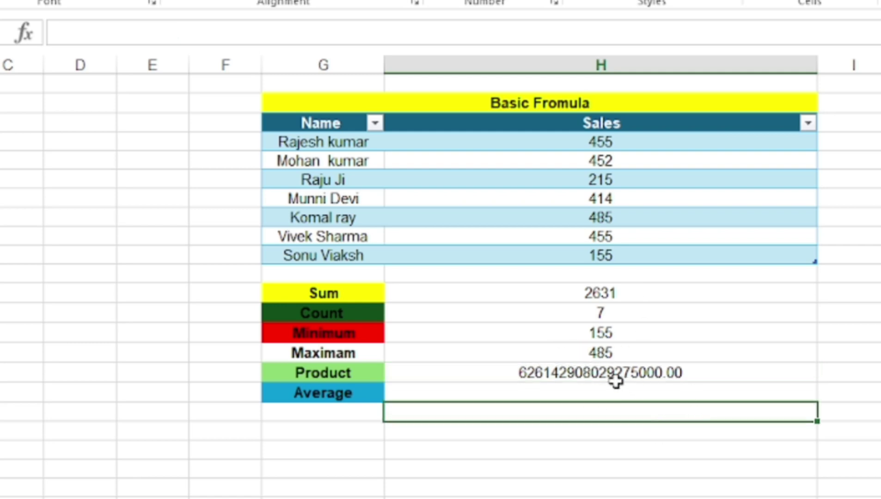
Enter an AVERAGE formula over the Sales column in the Average cell, returning 375.8571429
{"action": "left_click", "coordinate": [516, 393]}
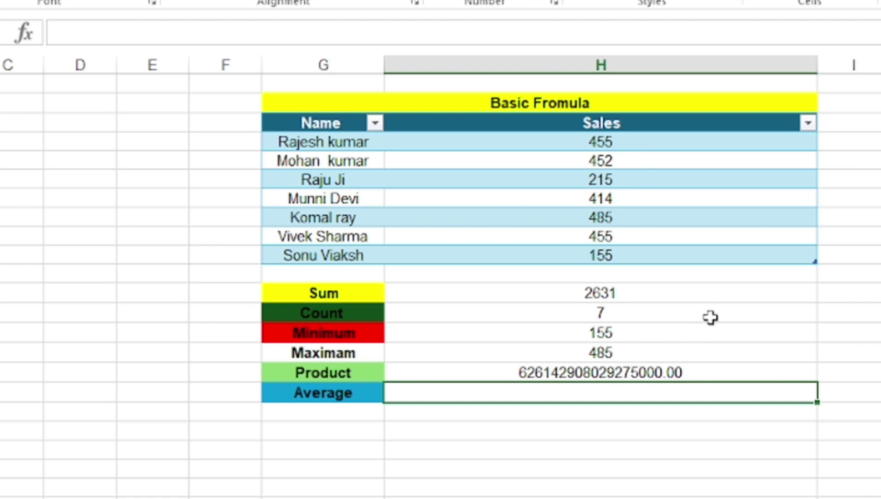
{"action": "type", "text": "=av"}
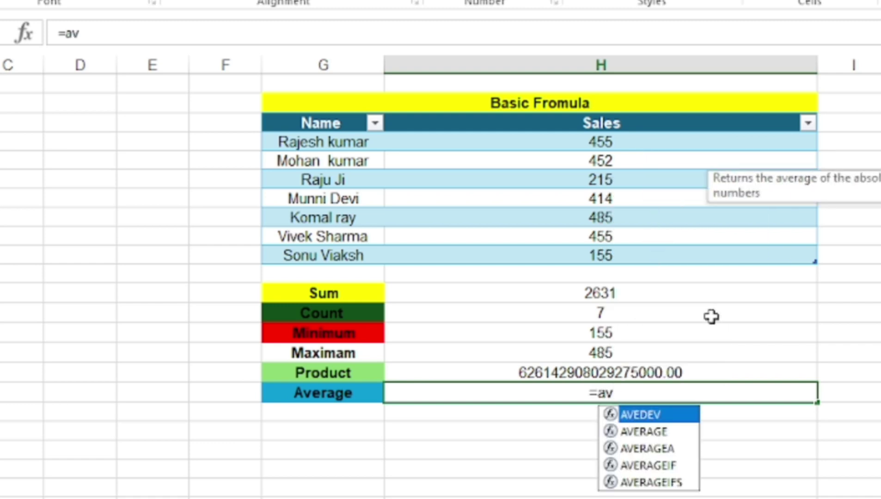
{"action": "key", "text": "Down"}
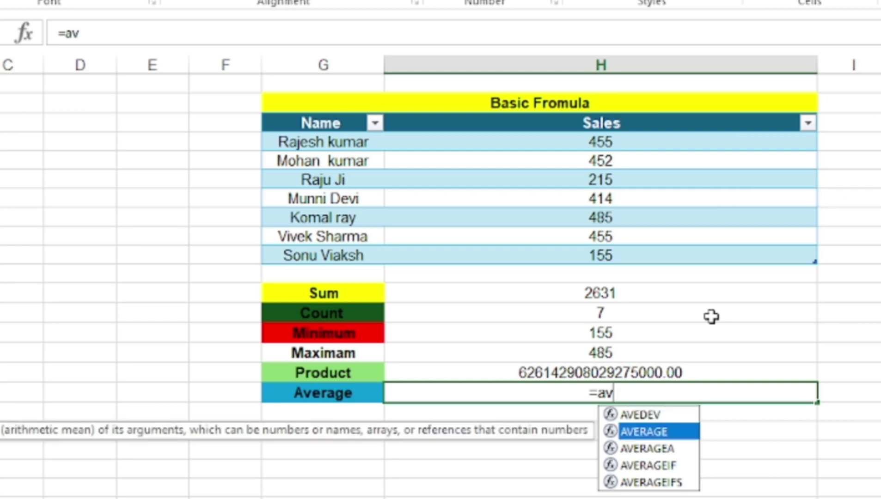
{"action": "key", "text": "Tab"}
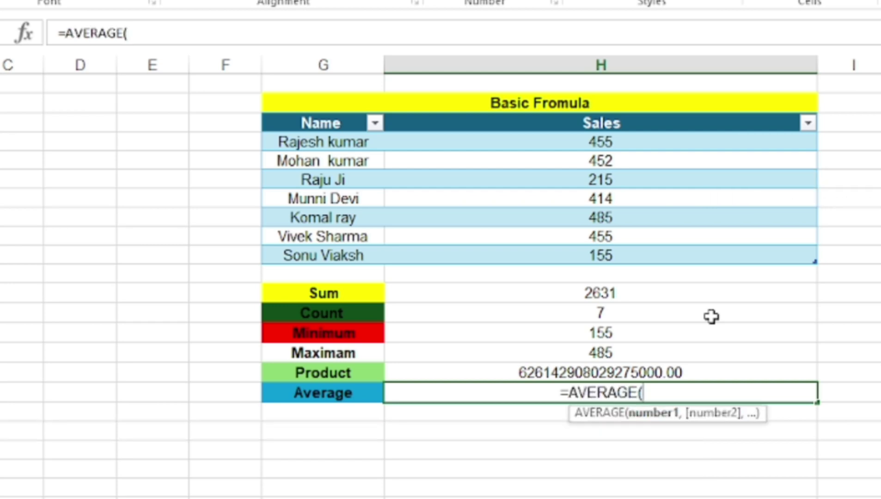
{"action": "left_click_drag", "start_coordinate": [555, 148], "coordinate": [586, 262]}
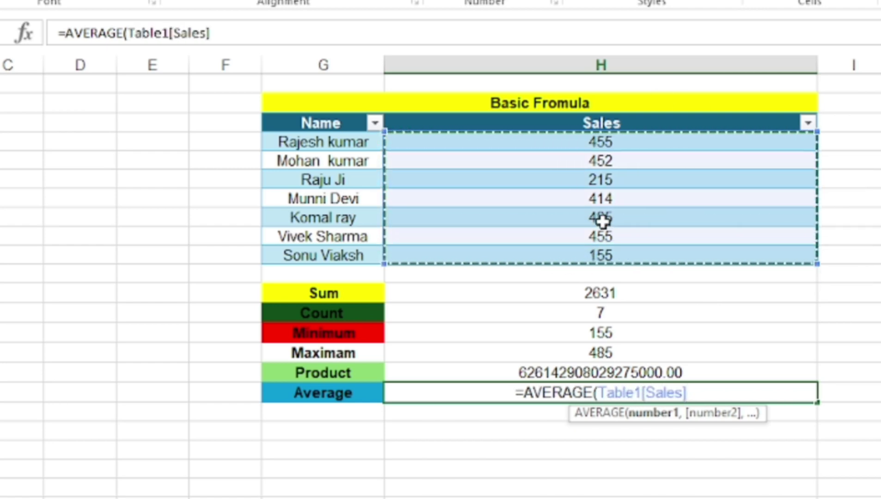
{"action": "type", "text": ")"}
{"action": "key", "text": "Return"}
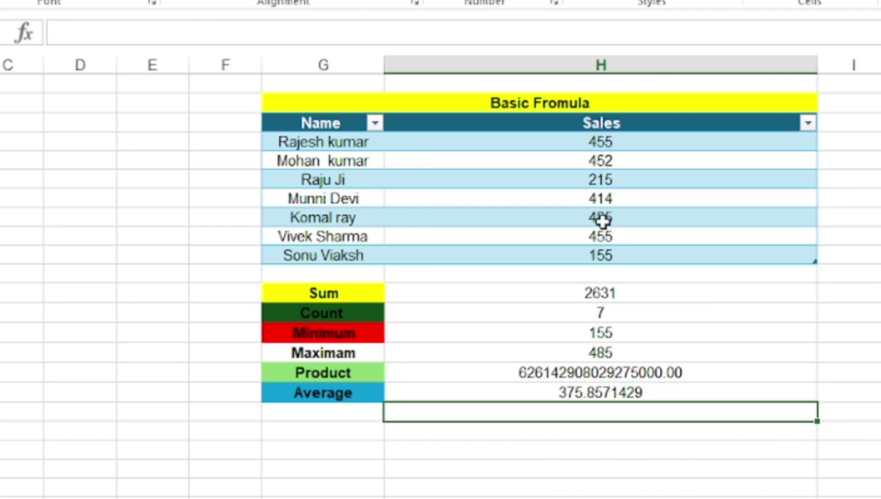